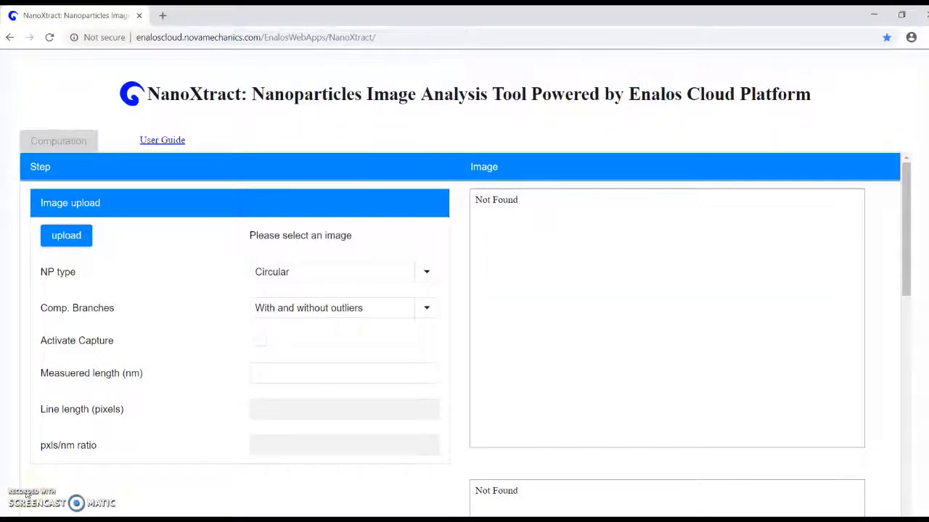
Upload the image AgPURE 1.png and choose Circular as the nanoparticle type
{"action": "left_click", "coordinate": [77, 236]}
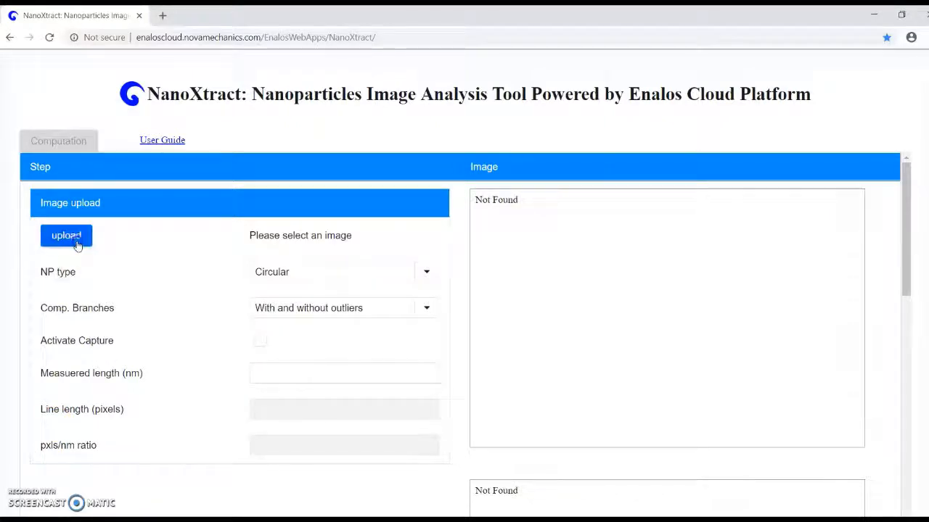
{"action": "left_click", "coordinate": [174, 102]}
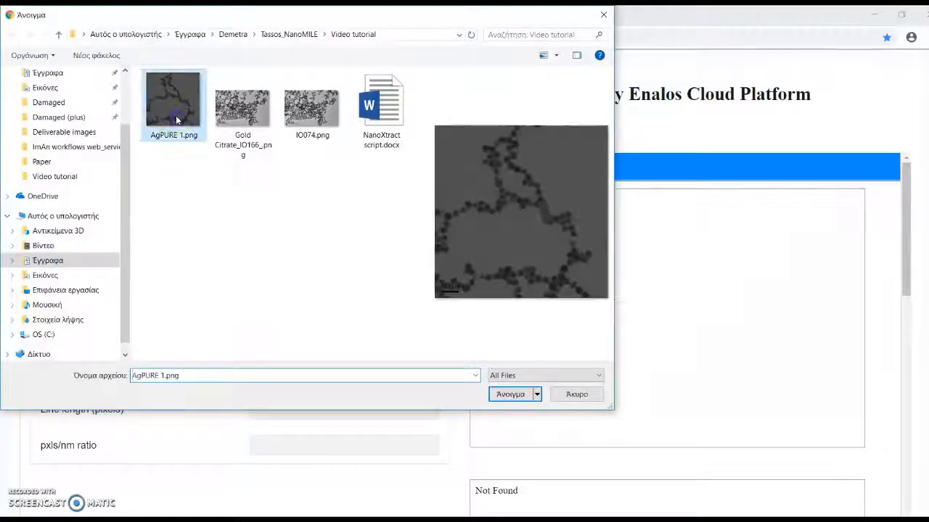
{"action": "left_click", "coordinate": [508, 396]}
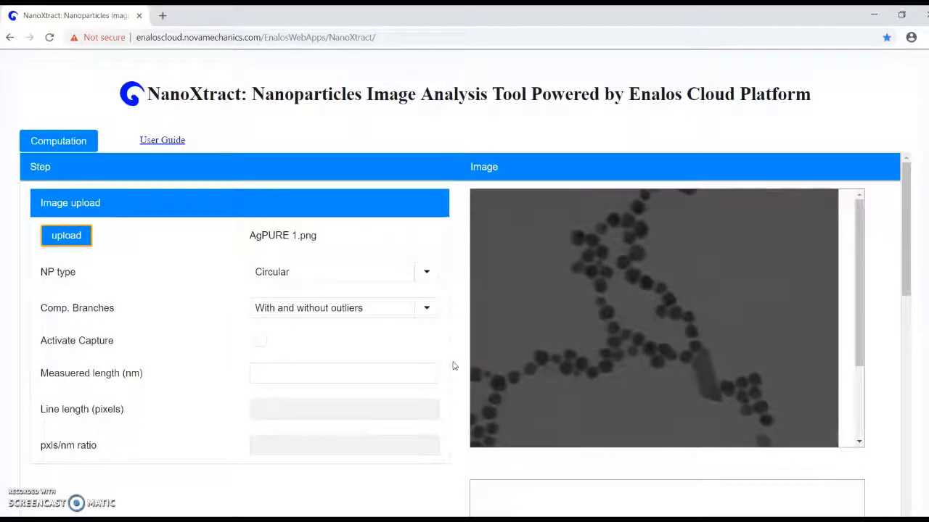
{"action": "left_click", "coordinate": [424, 270]}
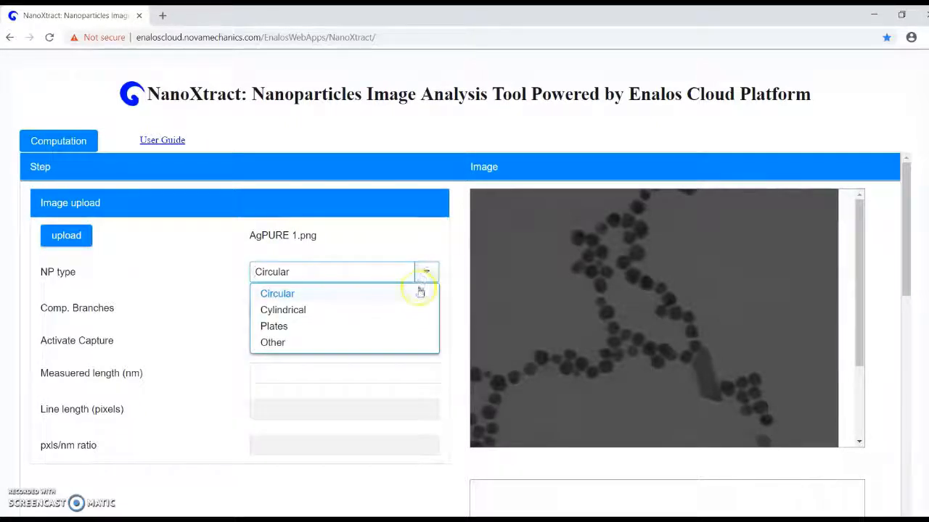
{"action": "left_click", "coordinate": [419, 290]}
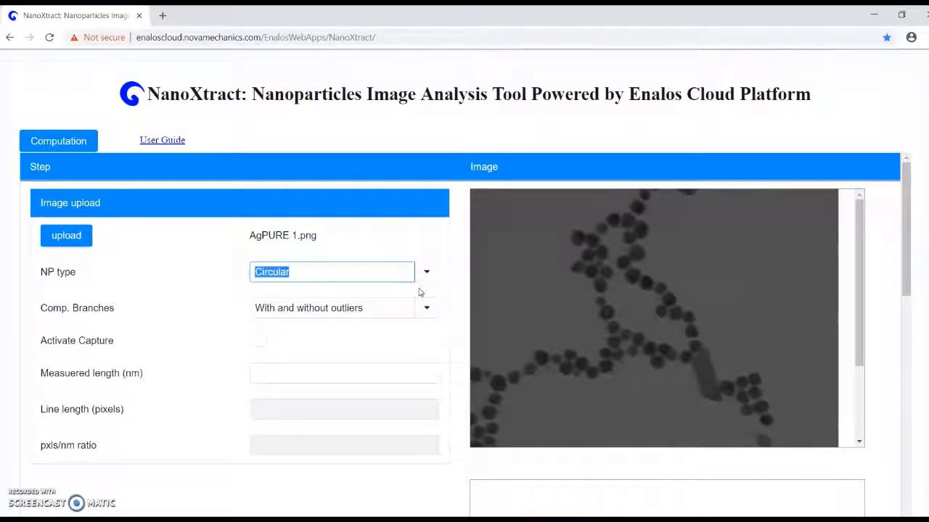
Activate capture and trace the scale bar near the image's lower edge with a line about 62 pixels long
{"action": "left_click", "coordinate": [256, 347]}
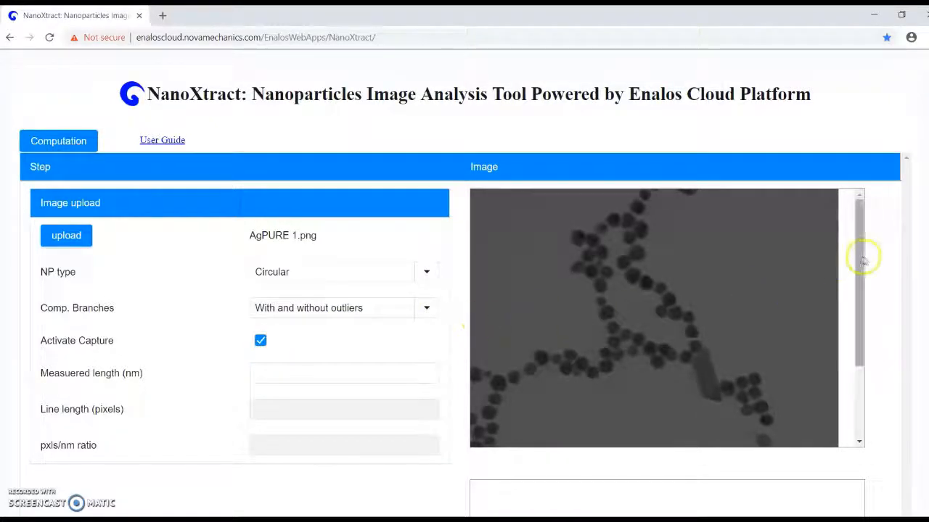
{"action": "left_click_drag", "start_coordinate": [862, 261], "coordinate": [746, 397]}
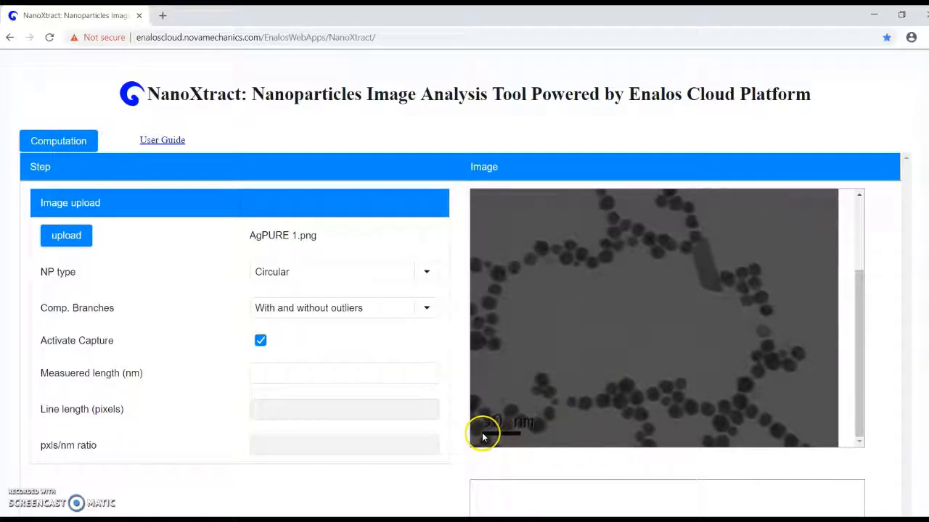
{"action": "left_click_drag", "start_coordinate": [505, 435], "coordinate": [516, 435]}
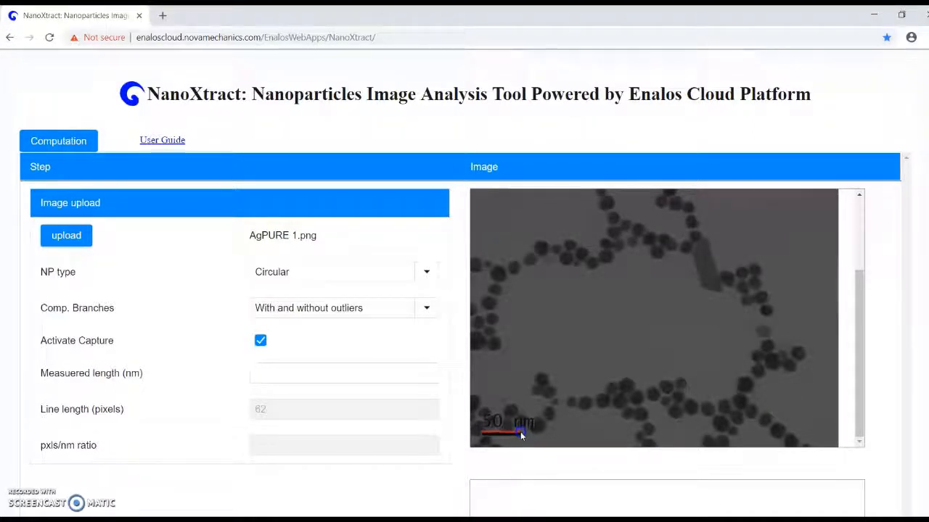
Set the measured length of the traced scale bar to 50 nm and deactivate capture
{"action": "left_click", "coordinate": [327, 372]}
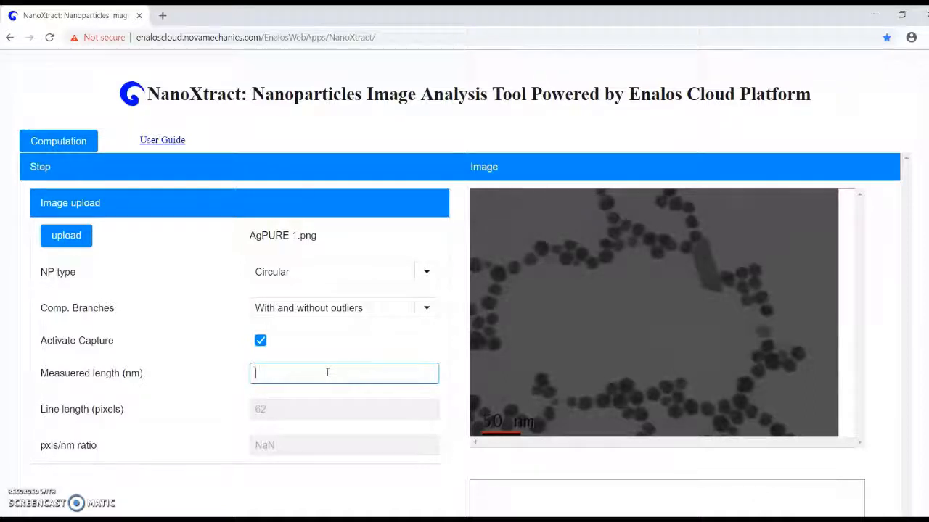
{"action": "type", "text": "50"}
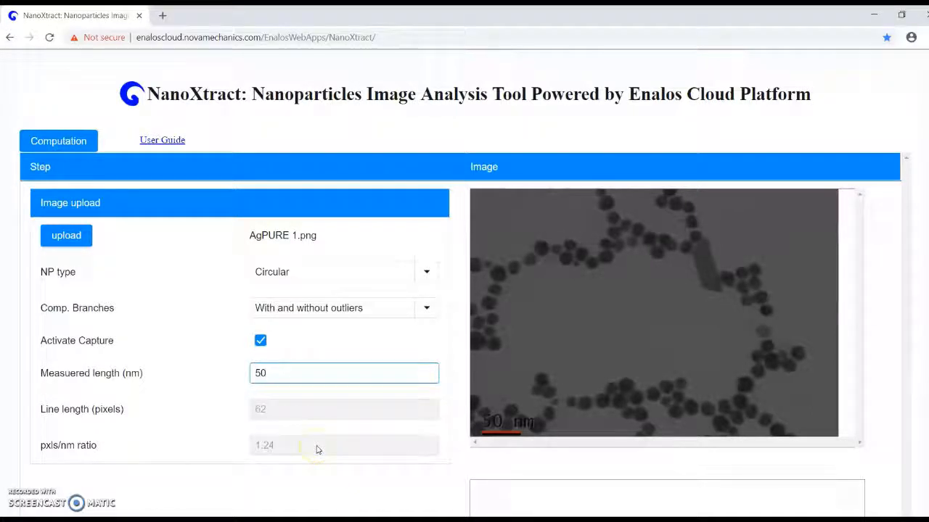
{"action": "left_click", "coordinate": [307, 427]}
{"action": "left_click", "coordinate": [260, 341]}
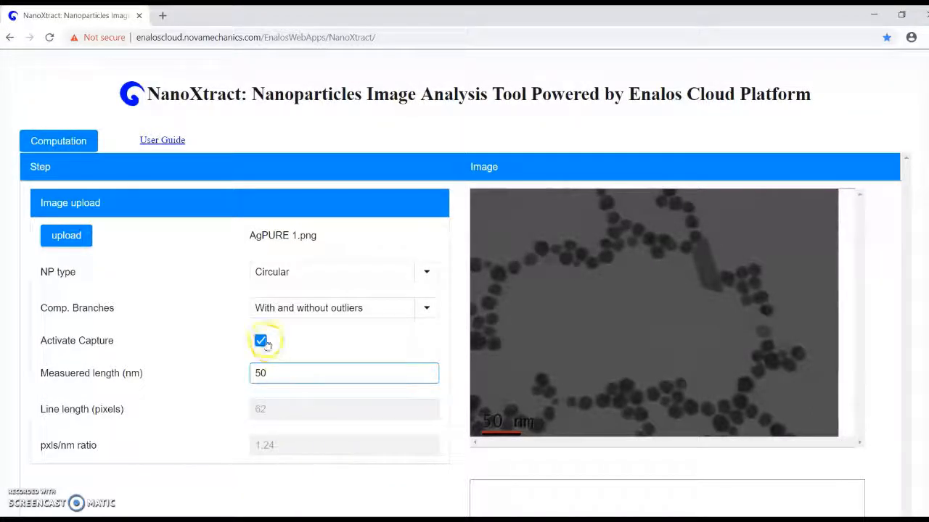
Run the computation on the AgPURE image and download both the descriptors' mean values and the descriptors per component
{"action": "left_click", "coordinate": [51, 140]}
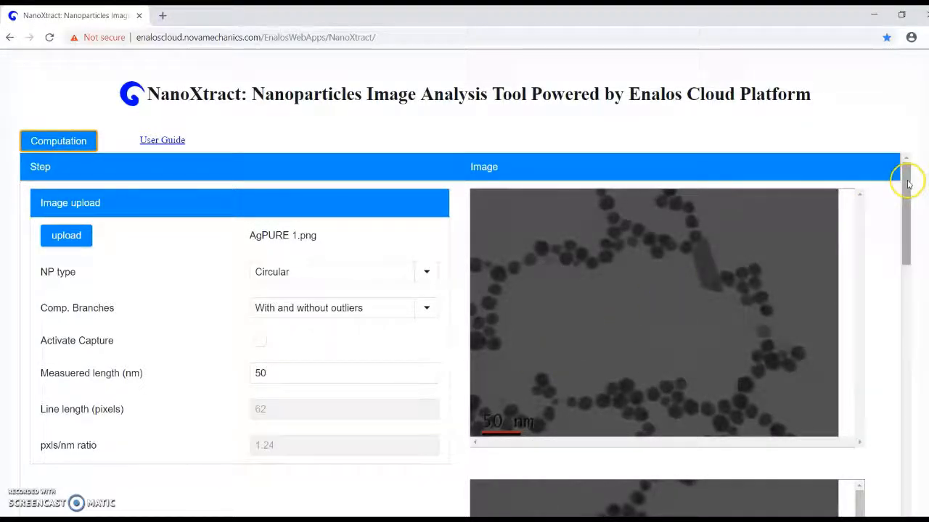
{"action": "left_click_drag", "start_coordinate": [906, 180], "coordinate": [877, 500]}
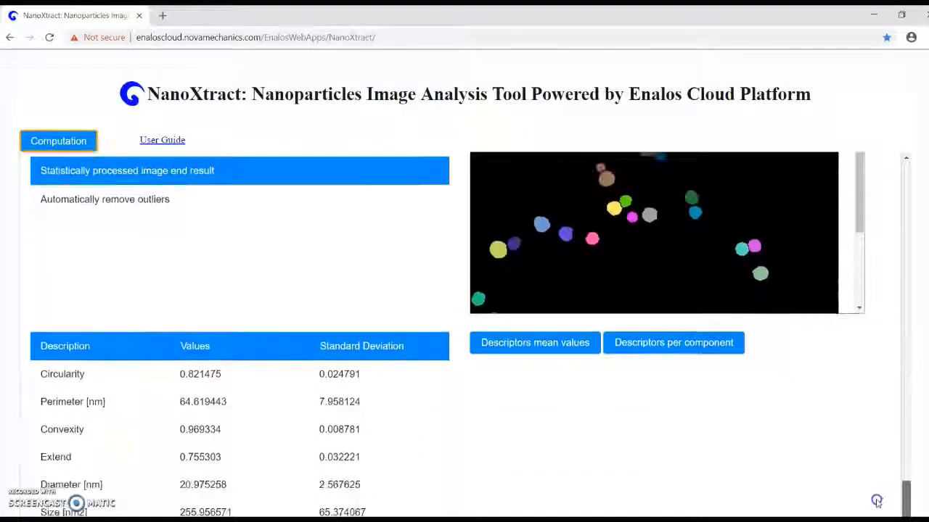
{"action": "scroll", "coordinate": [876, 501], "scroll_direction": "down", "scroll_amount": 3}
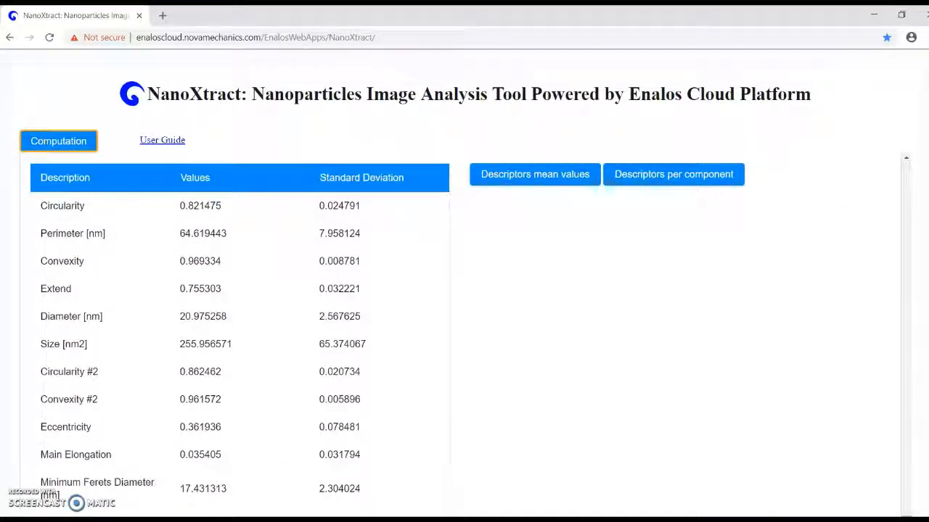
{"action": "left_click", "coordinate": [592, 183]}
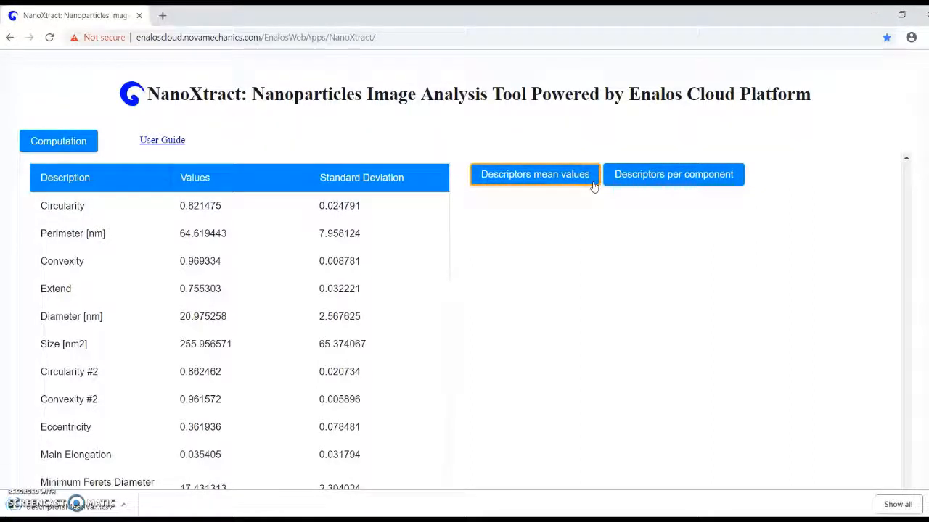
{"action": "left_click", "coordinate": [671, 179]}
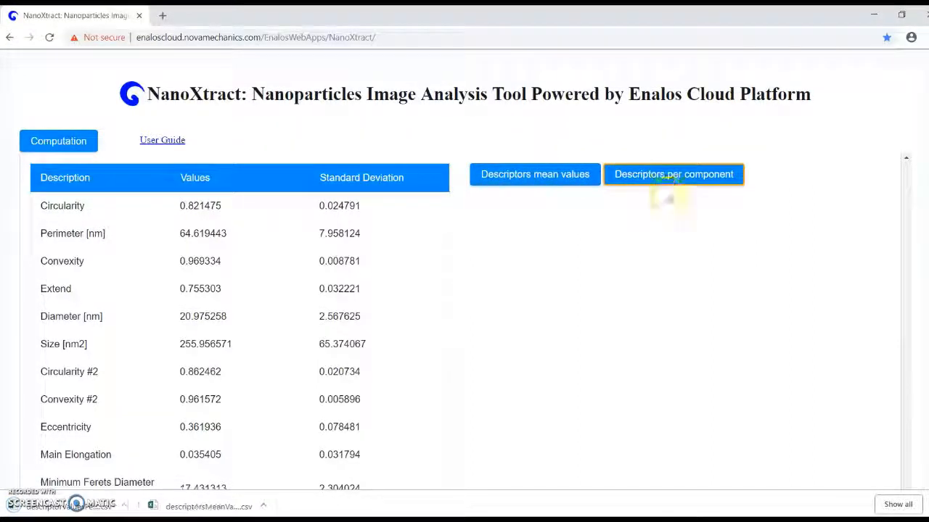
Open the downloaded per-component descriptors file in Excel and split column A into separate columns as delimited text with comma as delimiter
{"action": "left_click", "coordinate": [73, 505]}
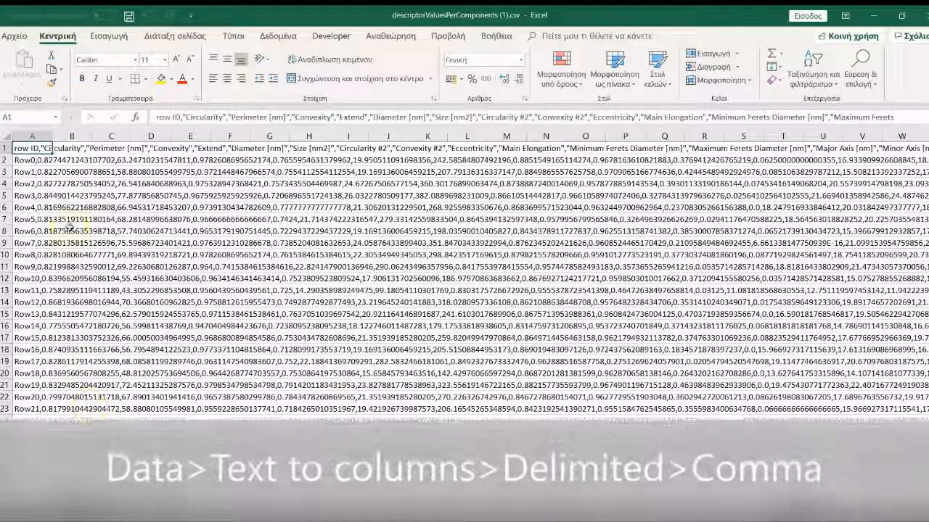
{"action": "left_click", "coordinate": [32, 137]}
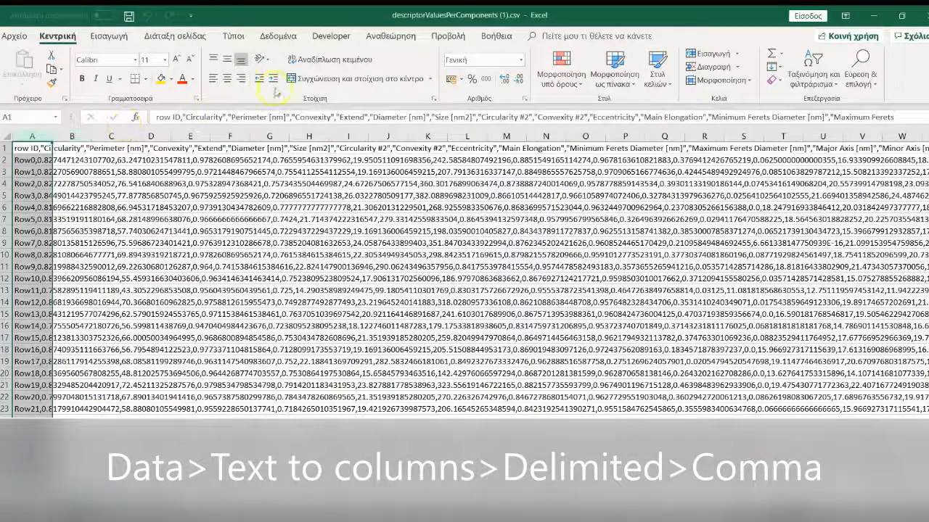
{"action": "left_click", "coordinate": [290, 39]}
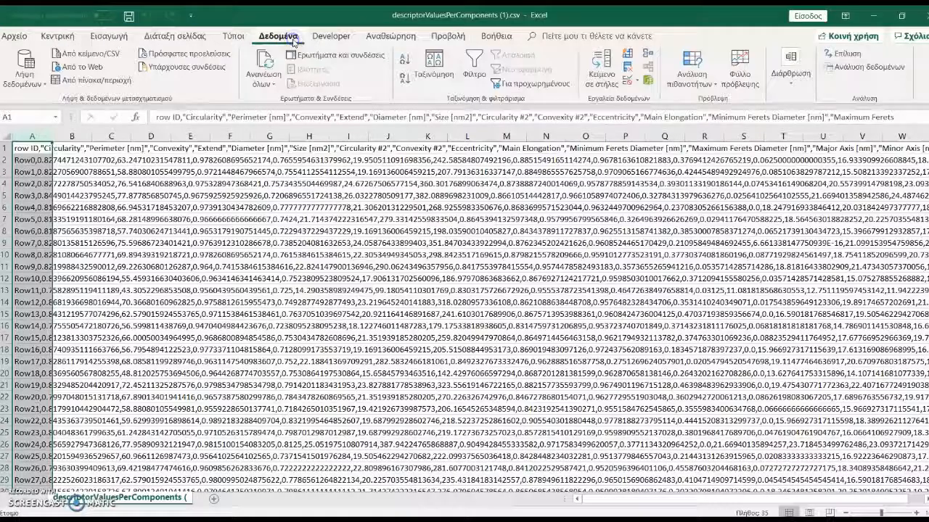
{"action": "left_click", "coordinate": [590, 64]}
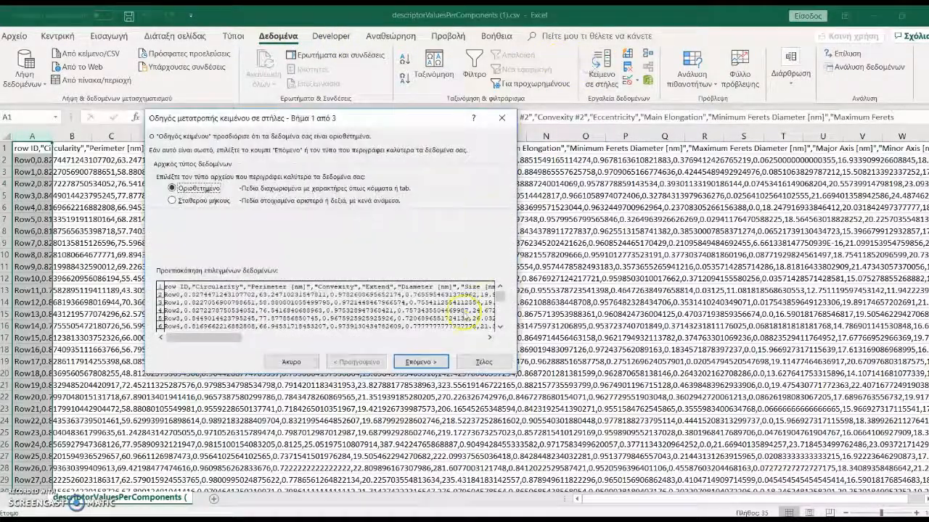
{"action": "left_click", "coordinate": [421, 361]}
{"action": "left_click", "coordinate": [173, 199]}
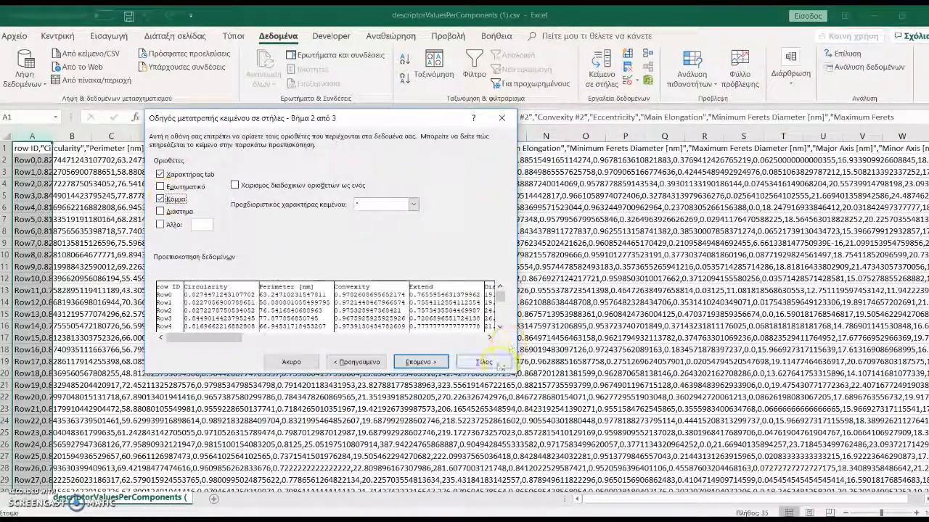
{"action": "left_click", "coordinate": [483, 361]}
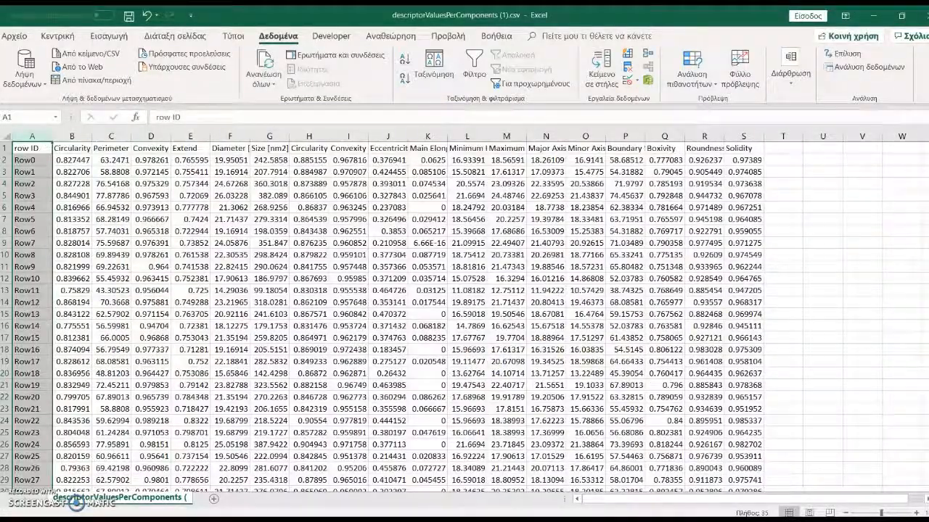
{"action": "scroll", "coordinate": [464, 305], "scroll_direction": "down", "scroll_amount": 2}
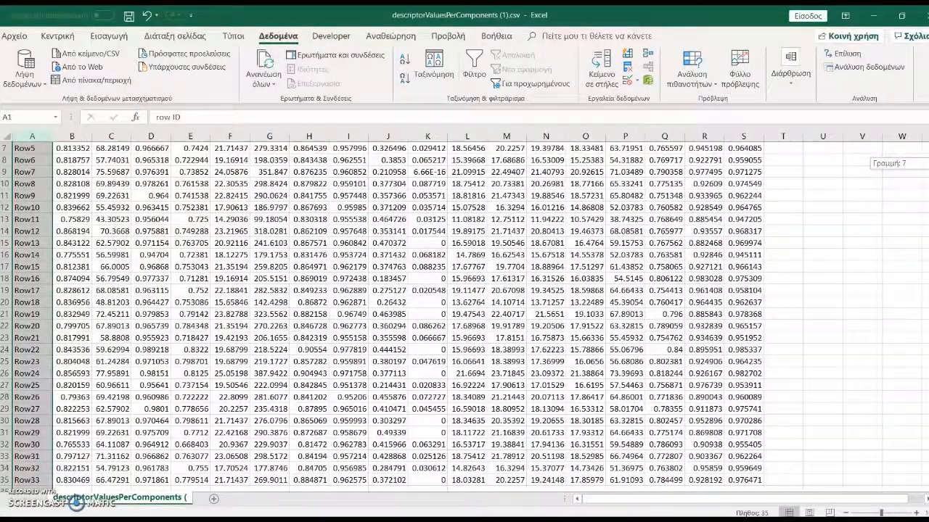
{"action": "scroll", "coordinate": [464, 312], "scroll_direction": "up", "scroll_amount": 2}
{"action": "scroll", "coordinate": [465, 305], "scroll_direction": "up", "scroll_amount": 1}
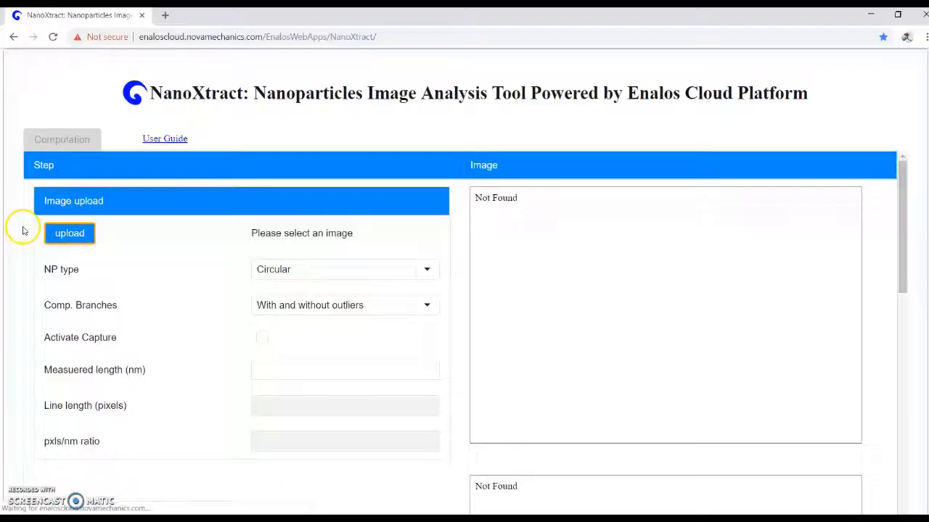
Back in NanoXtract, upload the image 72. IO166D Gold 12 nm PEG-Ome (TEM_1).png
{"action": "left_click", "coordinate": [69, 233]}
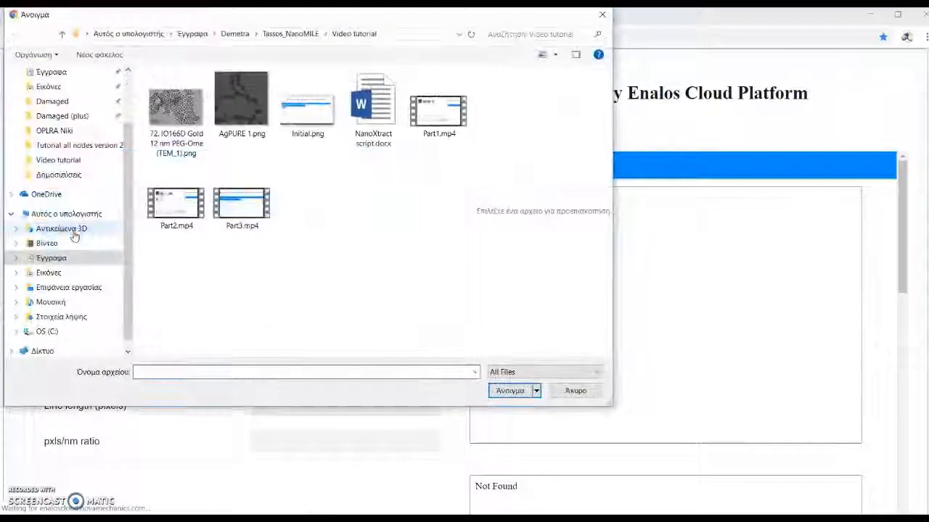
{"action": "left_click", "coordinate": [188, 121]}
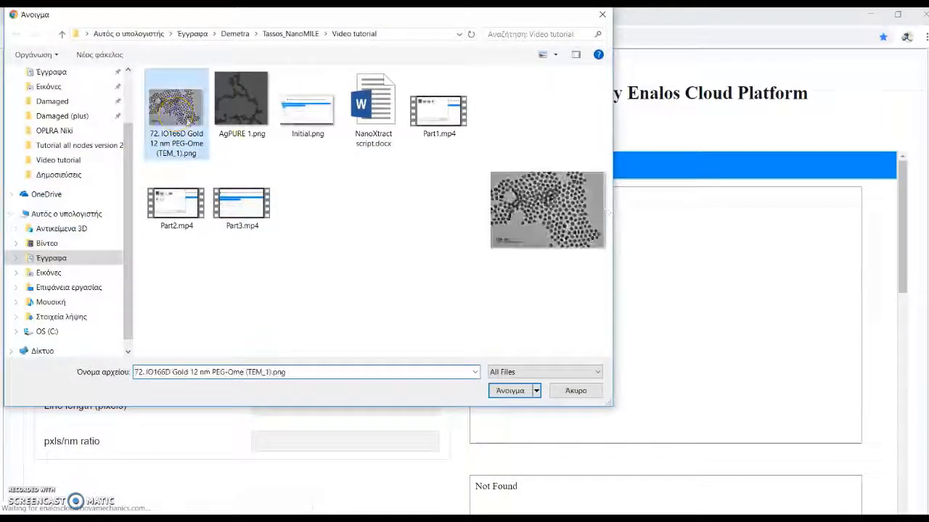
{"action": "left_click", "coordinate": [508, 390]}
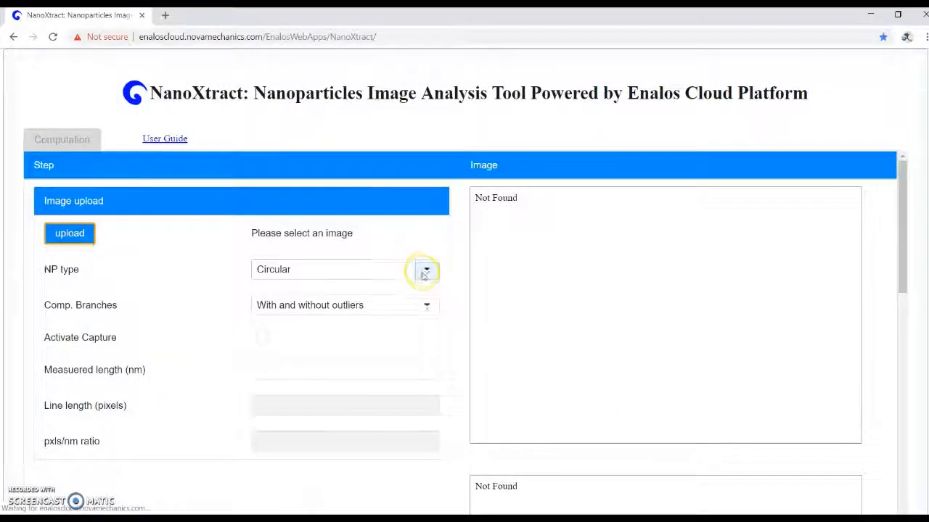
Calibrate the gold image by capturing its scale bar with a line about 96 pixels long and a measured length of 100 nm
{"action": "left_click", "coordinate": [262, 341]}
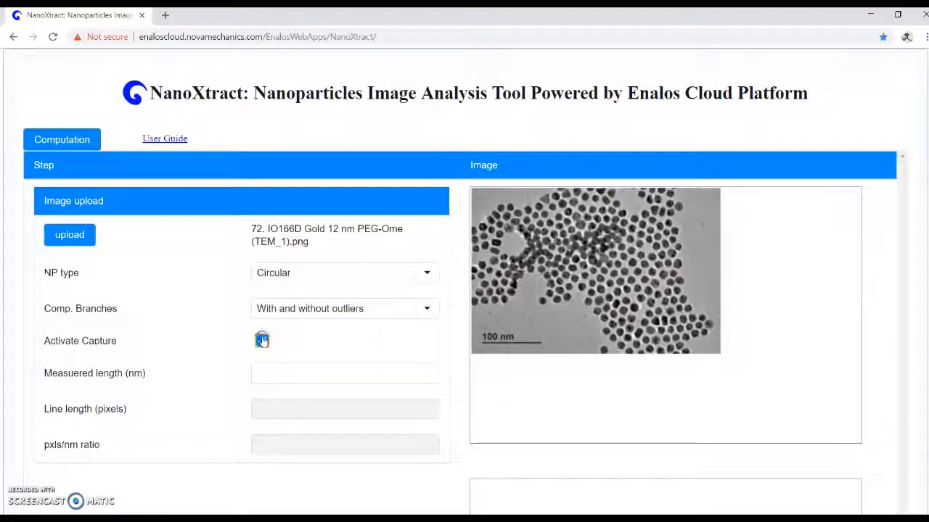
{"action": "left_click", "coordinate": [276, 368]}
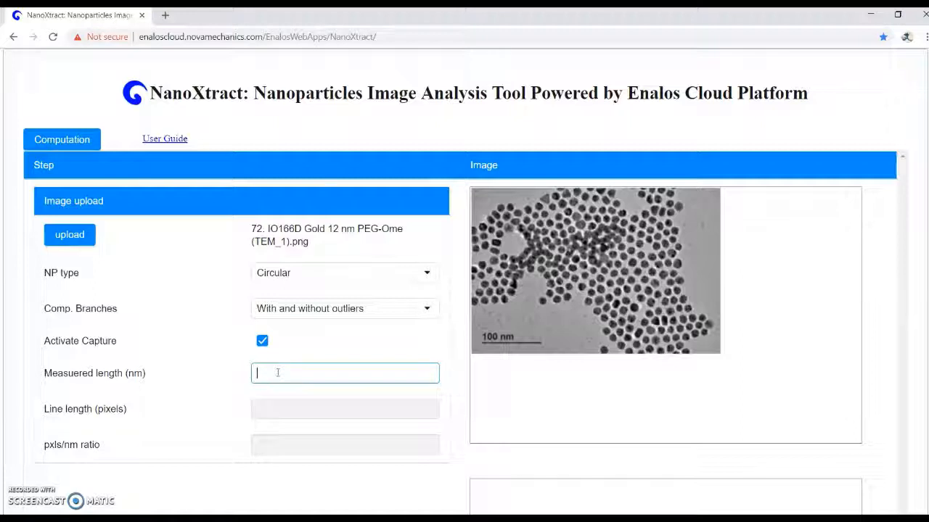
{"action": "type", "text": "100"}
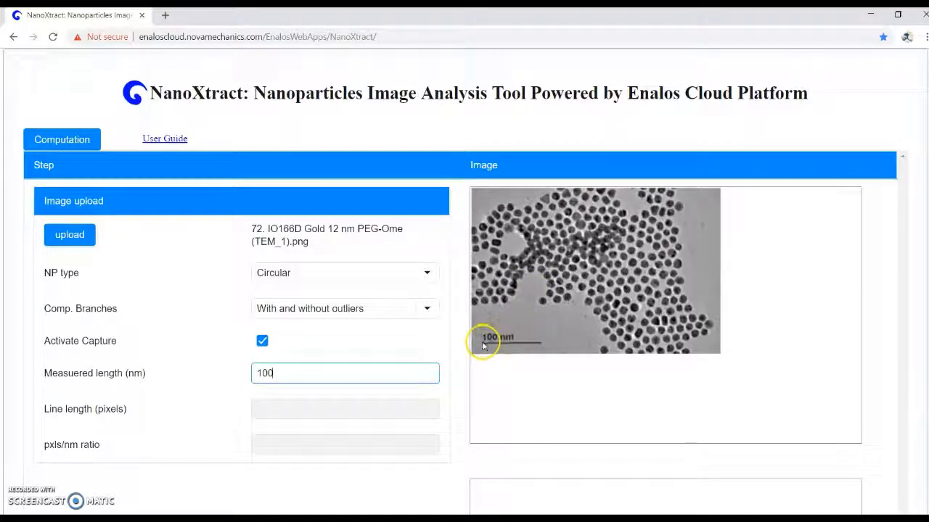
{"action": "left_click_drag", "start_coordinate": [483, 344], "coordinate": [540, 342]}
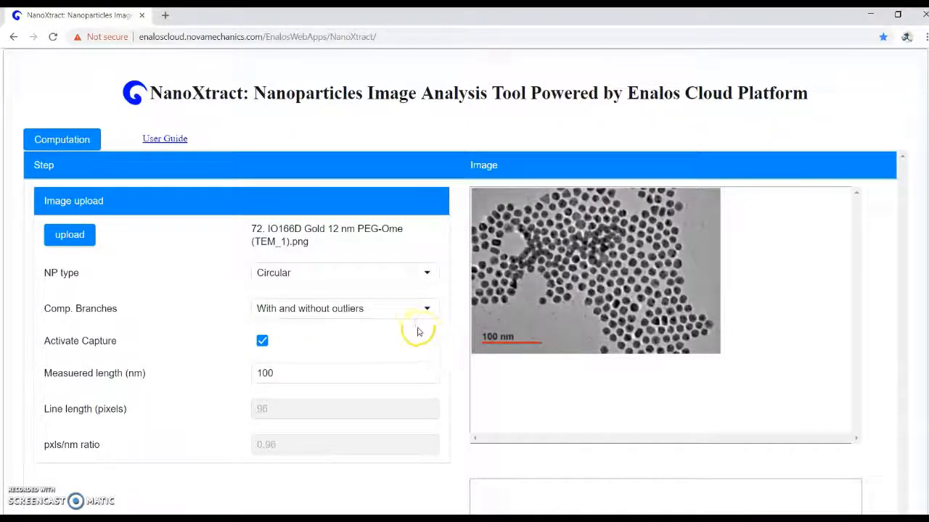
{"action": "left_click", "coordinate": [262, 340]}
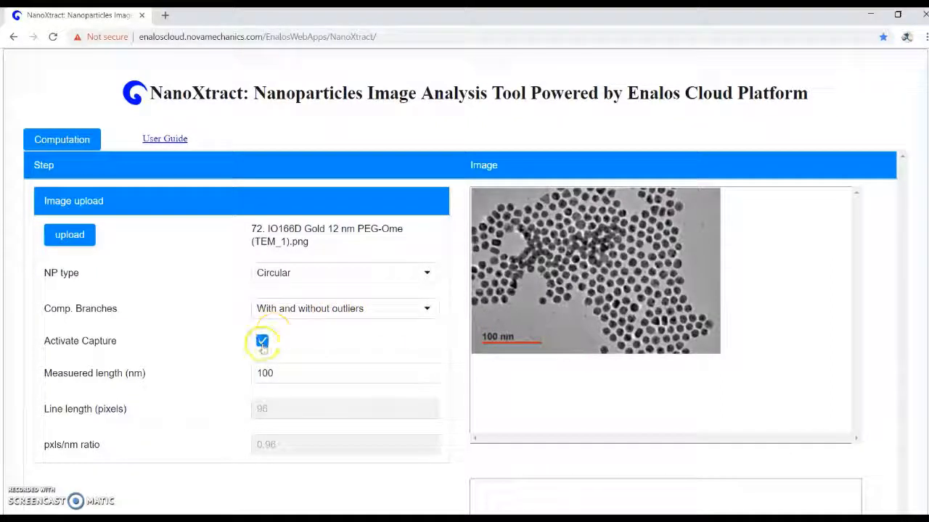
Try to run the computation on the gold image with the default filtering parameters, and bring up the noise reduction settings
{"action": "left_click", "coordinate": [58, 137]}
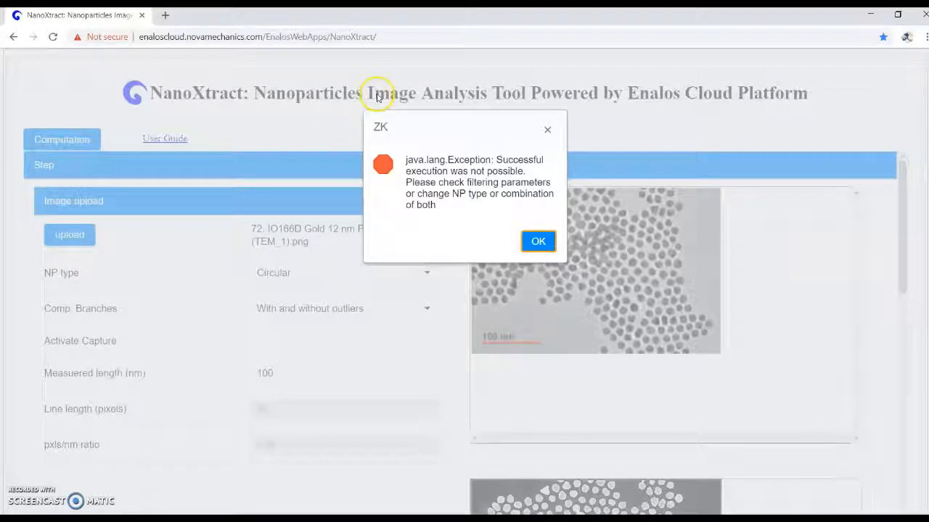
{"action": "left_click", "coordinate": [536, 238]}
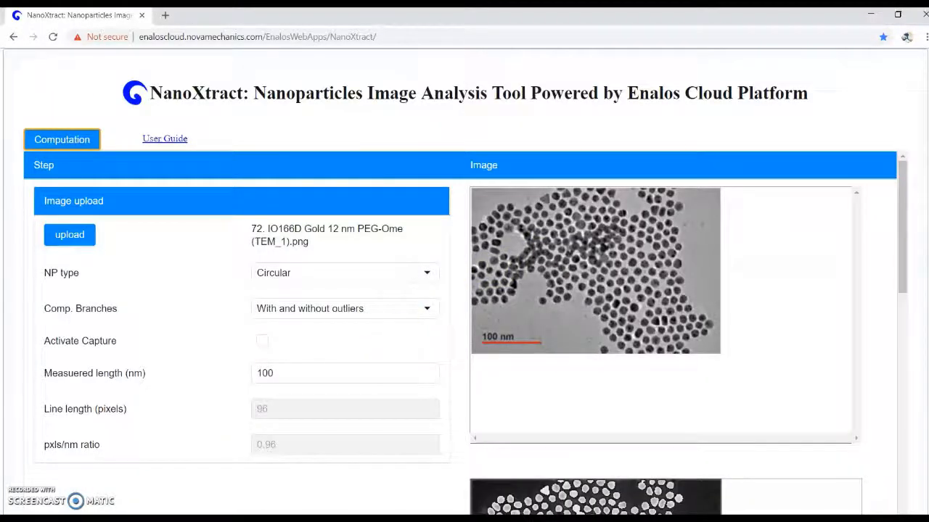
{"action": "left_click_drag", "start_coordinate": [897, 157], "coordinate": [850, 245]}
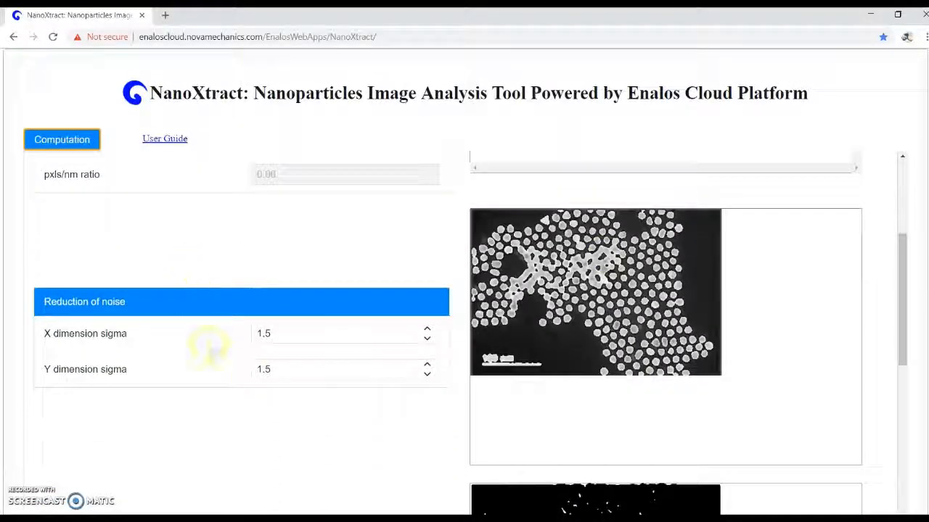
Set both the X and Y dimension sigma of the noise reduction to 1
{"action": "left_click_drag", "start_coordinate": [284, 338], "coordinate": [262, 333]}
{"action": "key", "text": "BackSpace"}
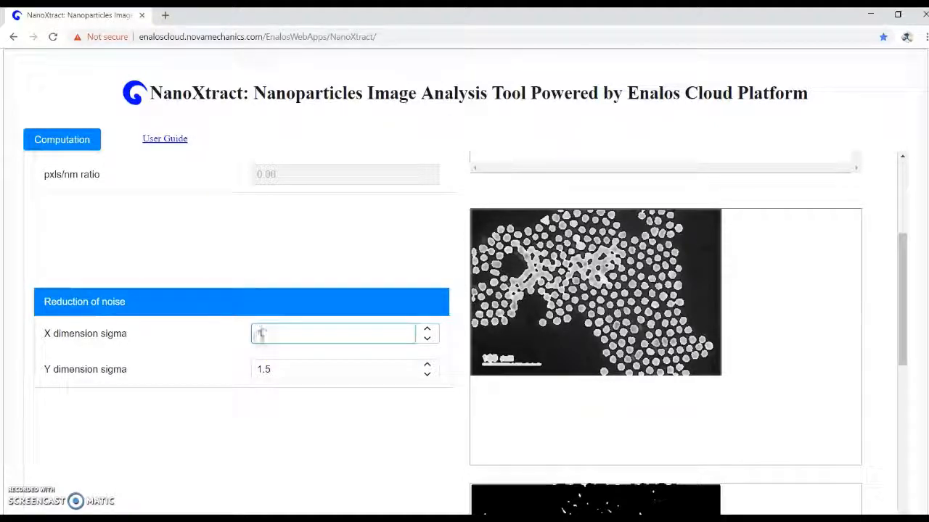
{"action": "type", "text": "1"}
{"action": "left_click_drag", "start_coordinate": [290, 368], "coordinate": [253, 371]}
{"action": "type", "text": "1"}
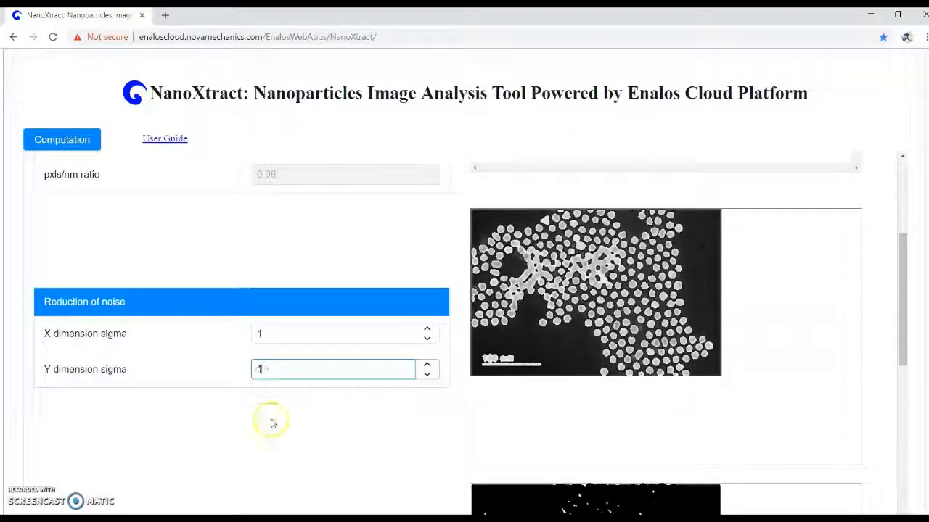
Switch the thresholding method to Manual with a threshold value of 145
{"action": "scroll", "coordinate": [269, 426], "scroll_direction": "down", "scroll_amount": 4}
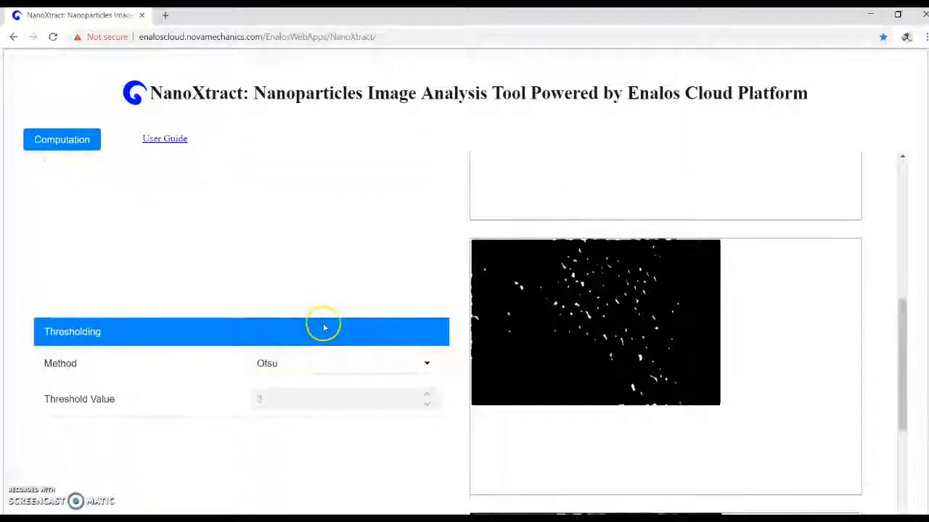
{"action": "left_click", "coordinate": [426, 364]}
{"action": "scroll", "coordinate": [446, 259], "scroll_direction": "down", "scroll_amount": 1}
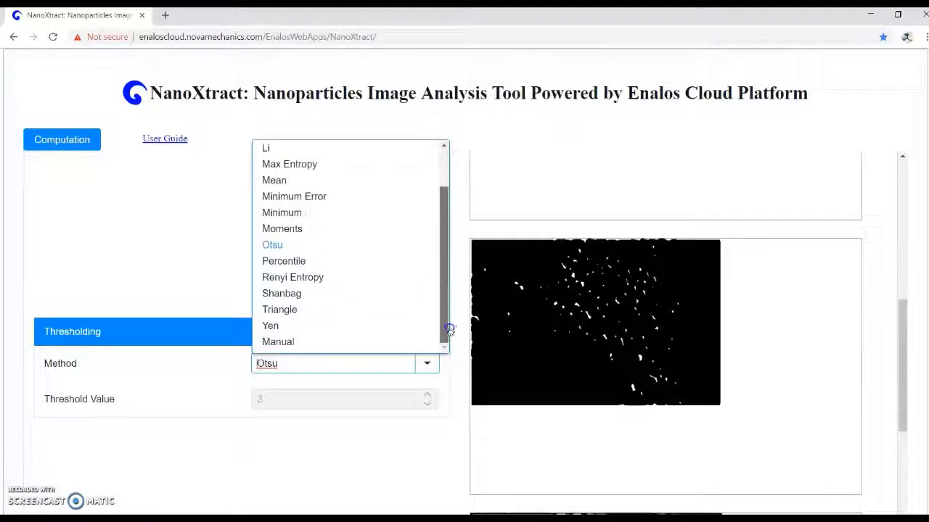
{"action": "left_click", "coordinate": [411, 340]}
{"action": "double_click", "coordinate": [372, 401]}
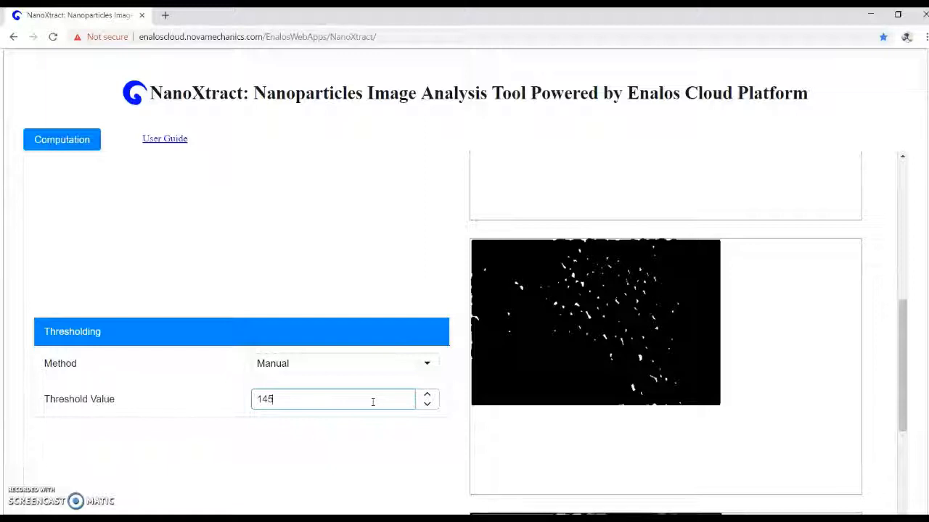
{"action": "left_click", "coordinate": [368, 437]}
In the labeling improvement settings, set the distance merge threshold to 2 and the Gauss size to 2
{"action": "scroll", "coordinate": [369, 439], "scroll_direction": "down", "scroll_amount": 3}
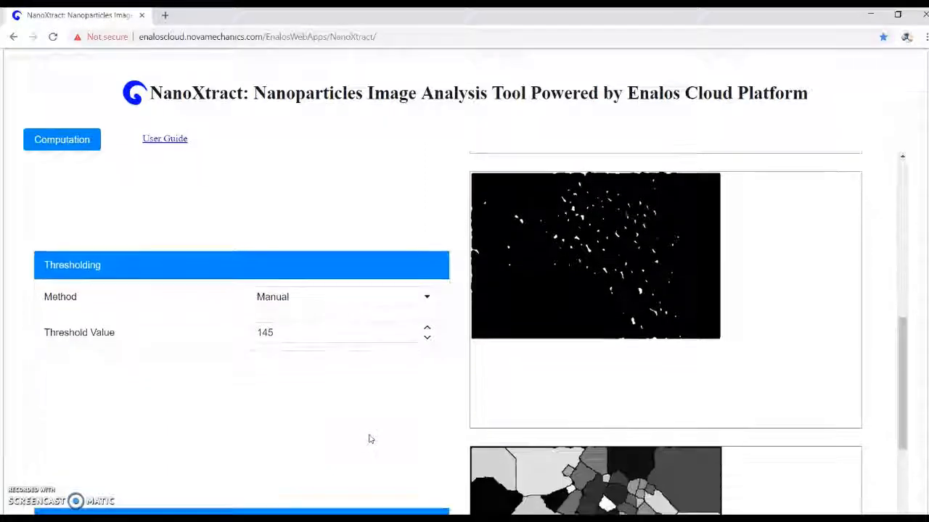
{"action": "left_click", "coordinate": [278, 378]}
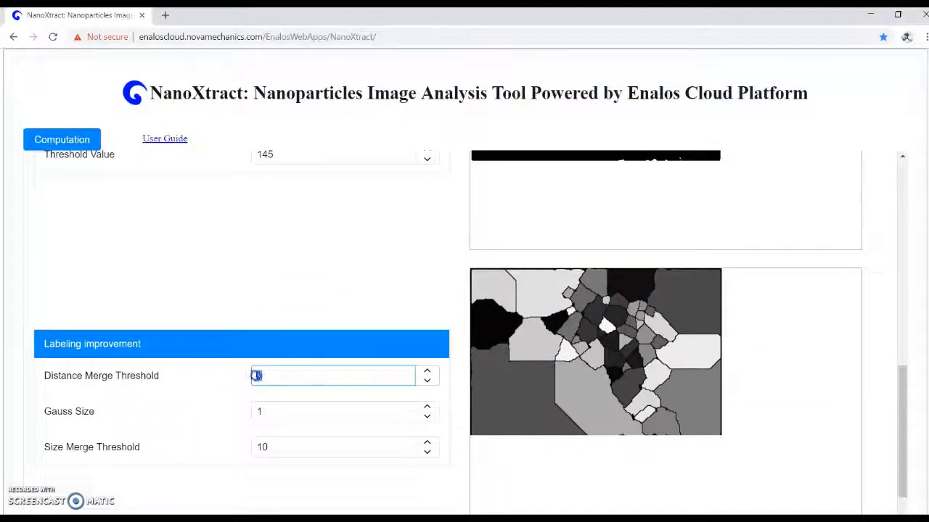
{"action": "type", "text": "2"}
{"action": "left_click", "coordinate": [270, 411]}
{"action": "key", "text": "BackSpace"}
{"action": "type", "text": "2"}
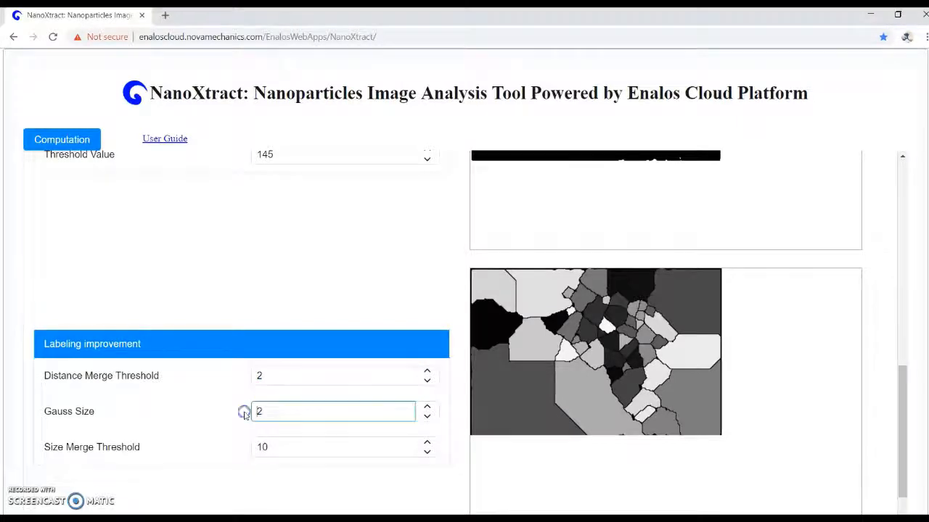
Set the filtering limits to a minimum segment area of 50 pixels and a maximum of 350 pixels
{"action": "scroll", "coordinate": [245, 415], "scroll_direction": "down", "scroll_amount": 4}
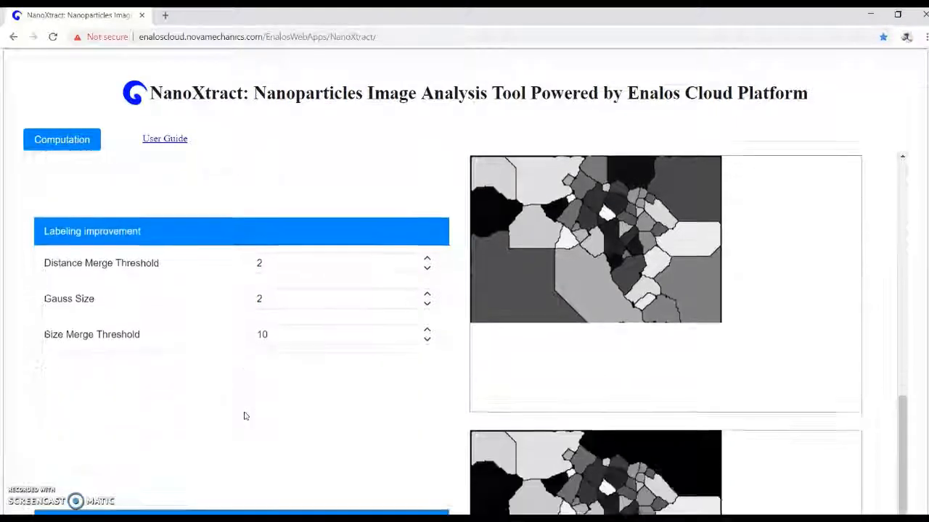
{"action": "left_click", "coordinate": [301, 359]}
{"action": "left_click_drag", "start_coordinate": [301, 359], "coordinate": [251, 362]}
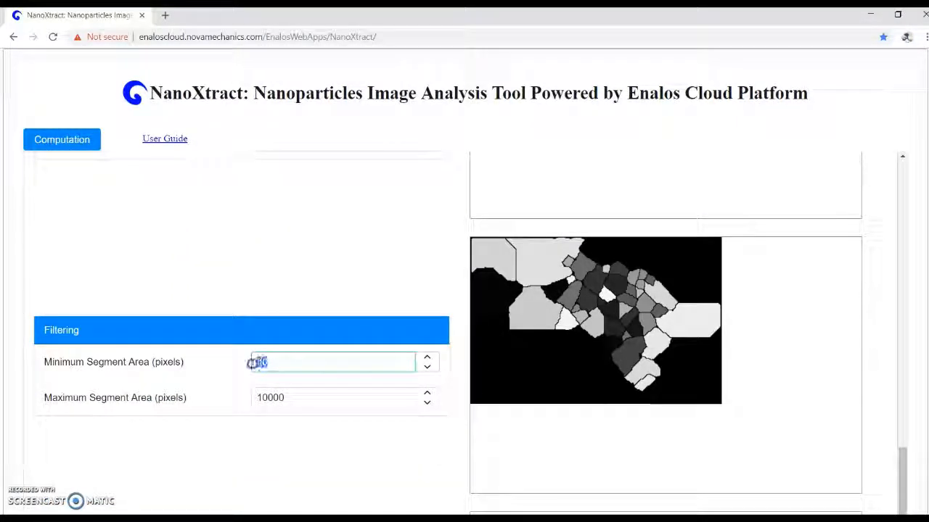
{"action": "type", "text": "50"}
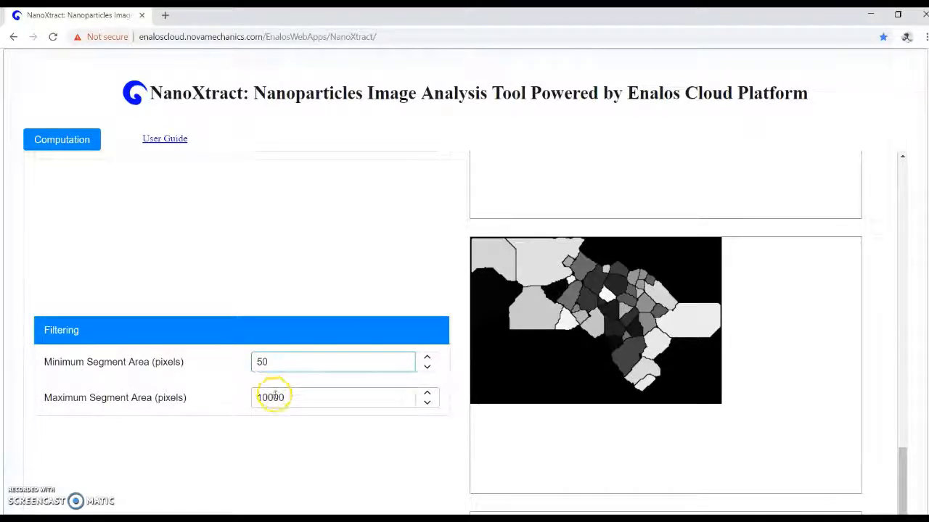
{"action": "left_click_drag", "start_coordinate": [271, 396], "coordinate": [264, 398]}
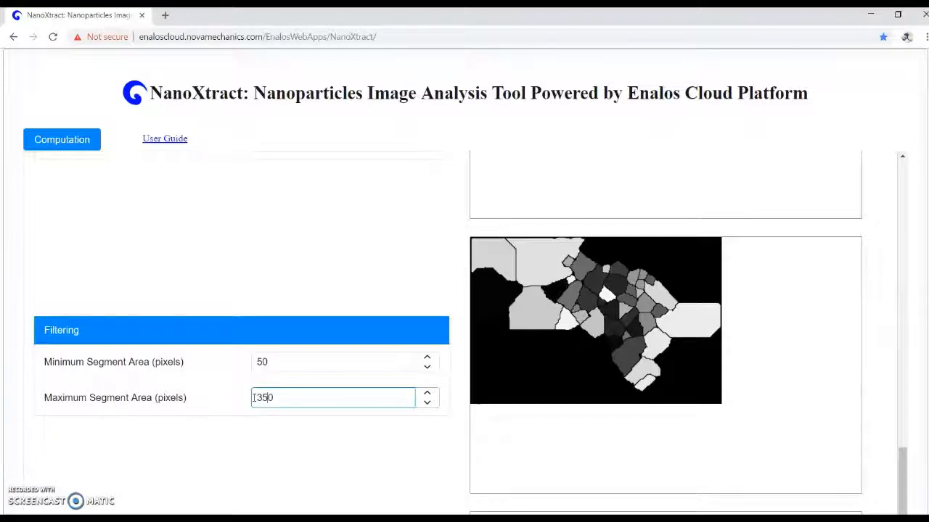
Run the computation with the adjusted parameters, and turn automatic outlier removal on and back off for the end result image
{"action": "left_click", "coordinate": [73, 143]}
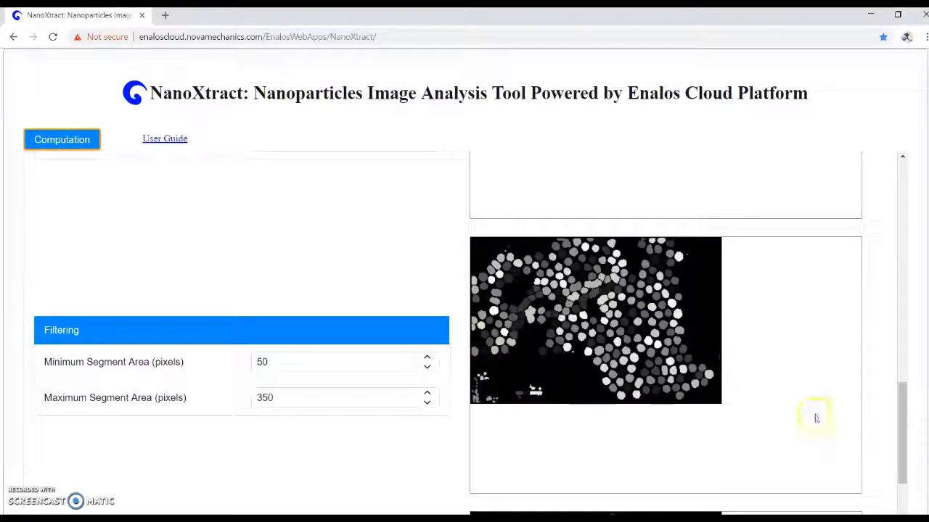
{"action": "left_click_drag", "start_coordinate": [903, 423], "coordinate": [885, 450]}
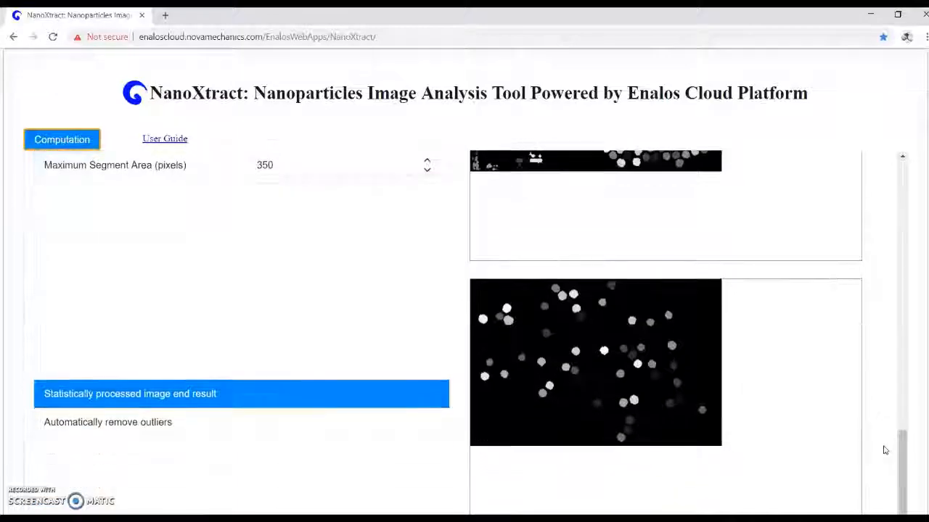
{"action": "scroll", "coordinate": [884, 450], "scroll_direction": "down", "scroll_amount": 1}
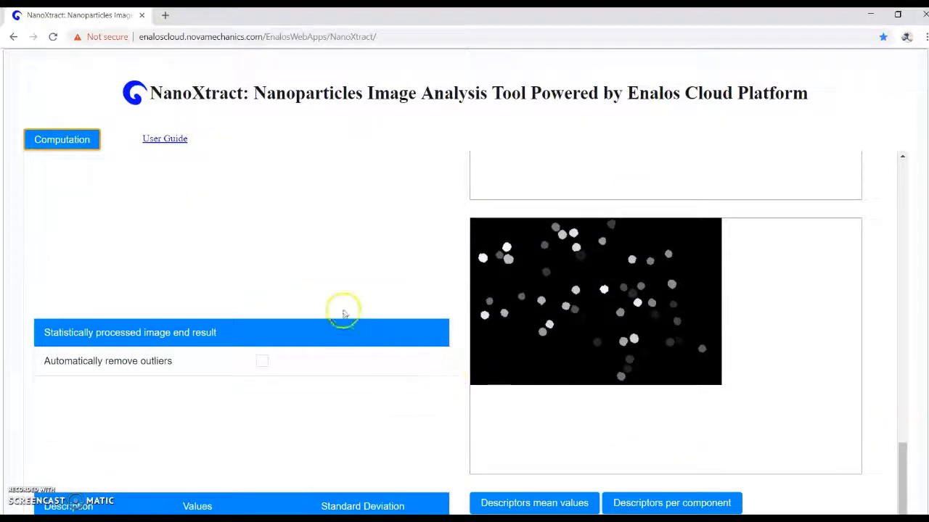
{"action": "left_click", "coordinate": [262, 362]}
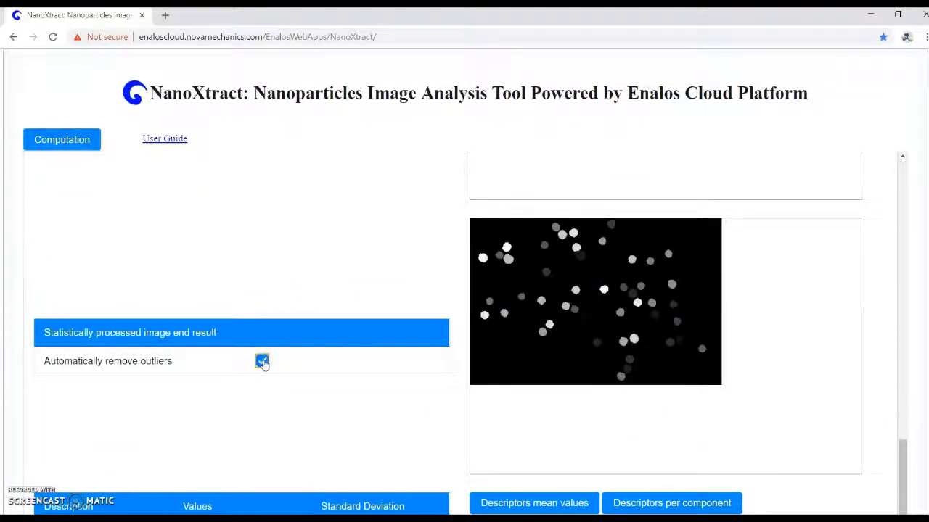
{"action": "left_click", "coordinate": [262, 361]}
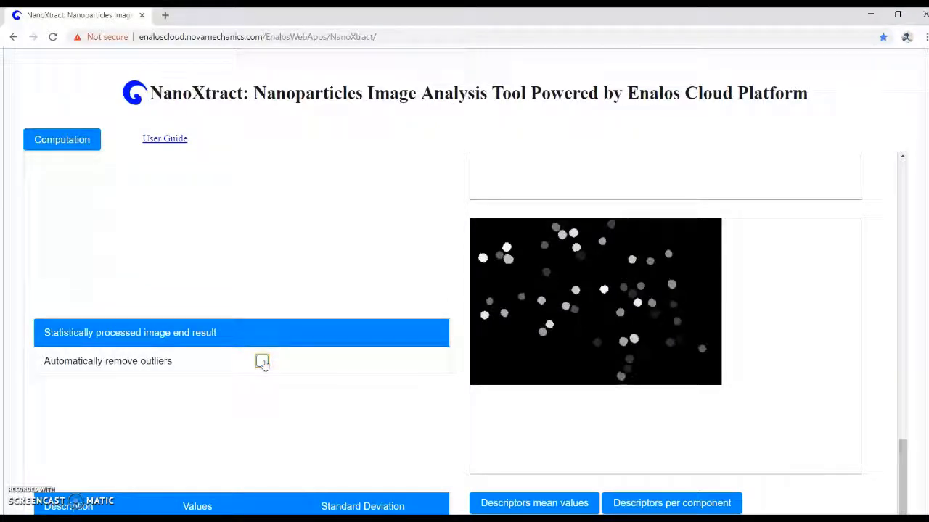
Review the table of computed descriptors and download both the descriptors mean values and the descriptors per component
{"action": "scroll", "coordinate": [262, 363], "scroll_direction": "down", "scroll_amount": 5}
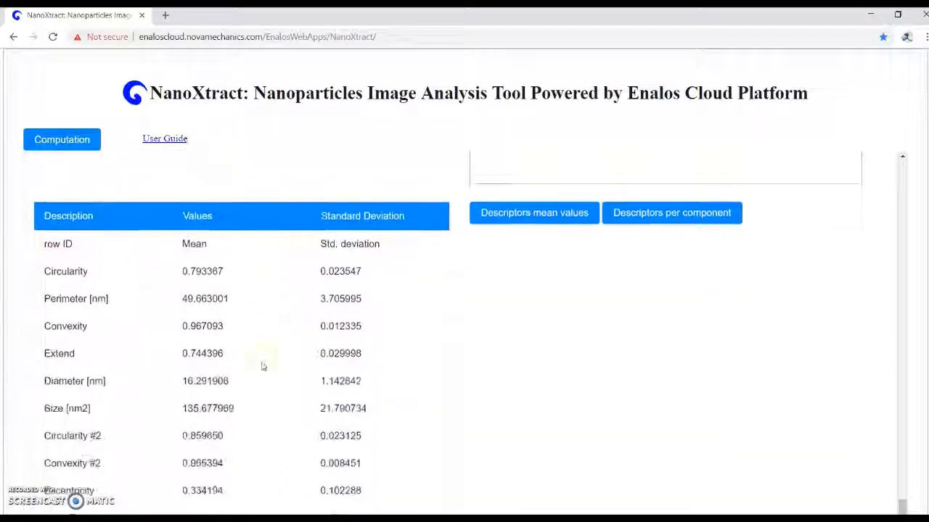
{"action": "scroll", "coordinate": [264, 366], "scroll_direction": "down", "scroll_amount": 1}
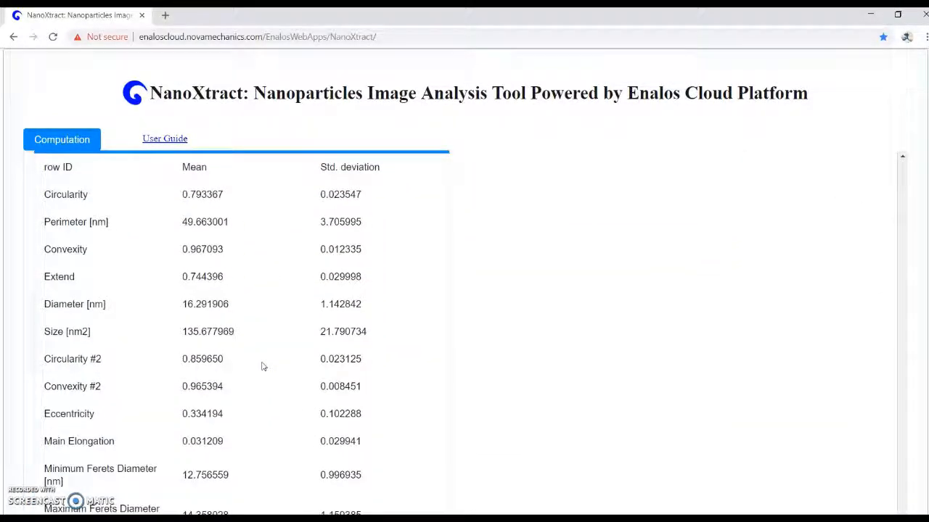
{"action": "scroll", "coordinate": [263, 366], "scroll_direction": "down", "scroll_amount": 1}
{"action": "scroll", "coordinate": [263, 365], "scroll_direction": "up", "scroll_amount": 3}
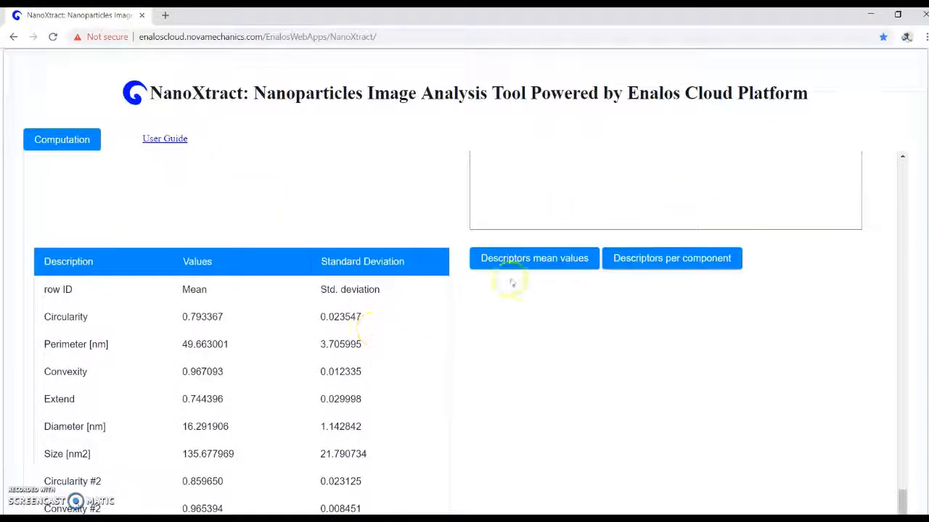
{"action": "left_click", "coordinate": [522, 261]}
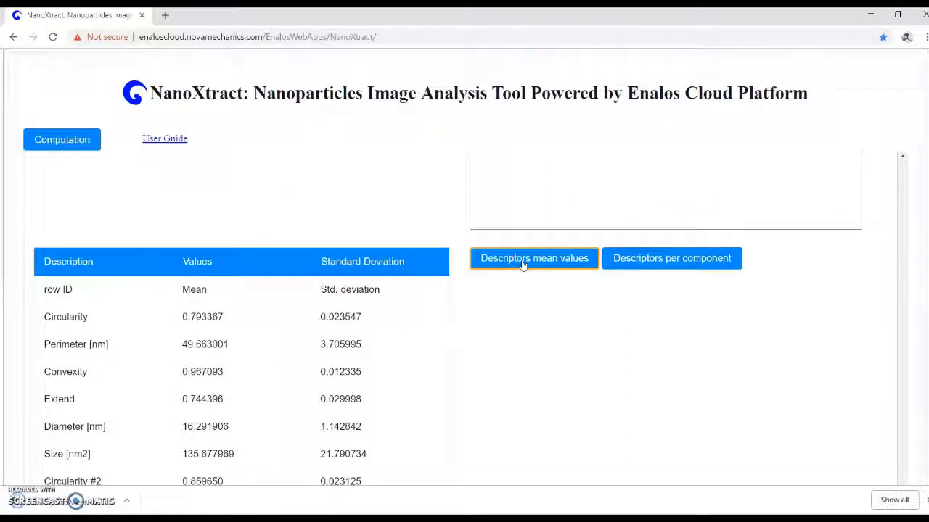
{"action": "left_click", "coordinate": [632, 268]}
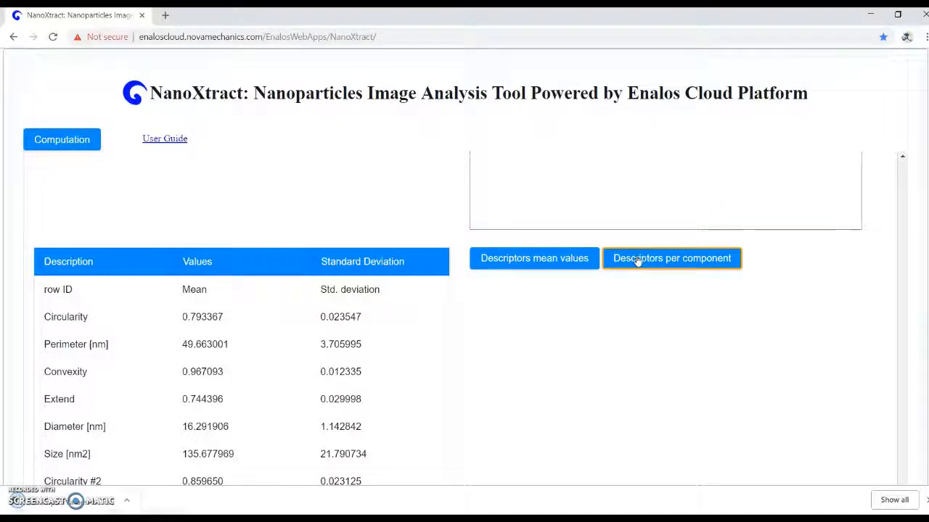
Open the downloaded descriptorValuesPerComponents.csv in Excel, split column A into columns with comma as delimiter, and look through the rows
{"action": "left_click", "coordinate": [51, 507]}
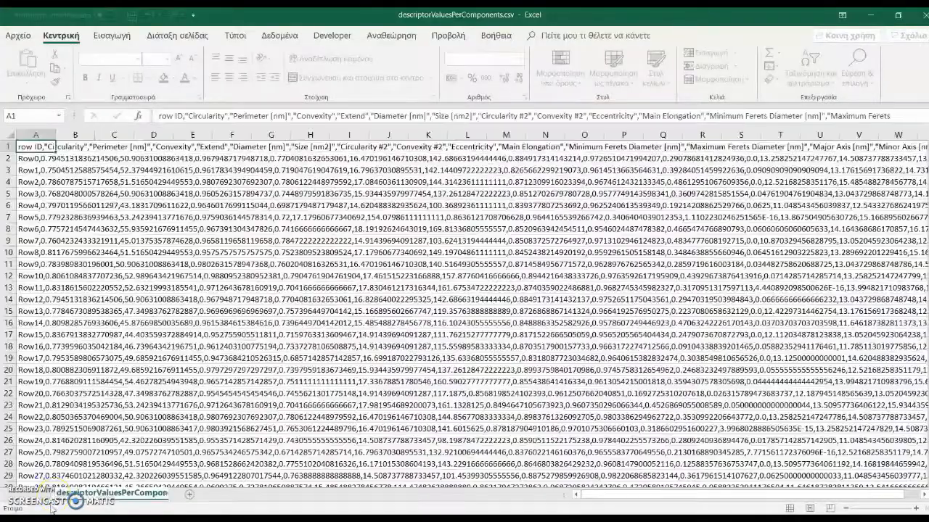
{"action": "left_click", "coordinate": [39, 134]}
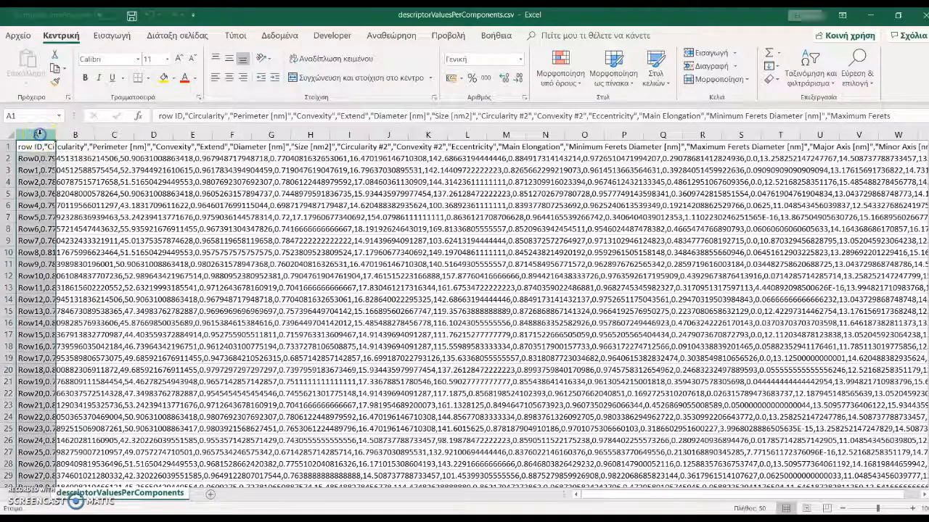
{"action": "left_click", "coordinate": [285, 35]}
{"action": "left_click", "coordinate": [600, 69]}
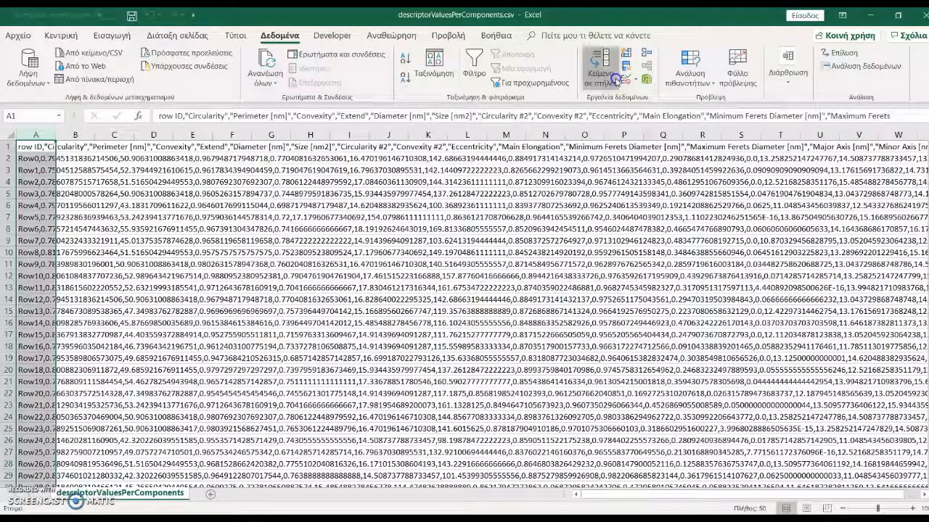
{"action": "left_click", "coordinate": [421, 359]}
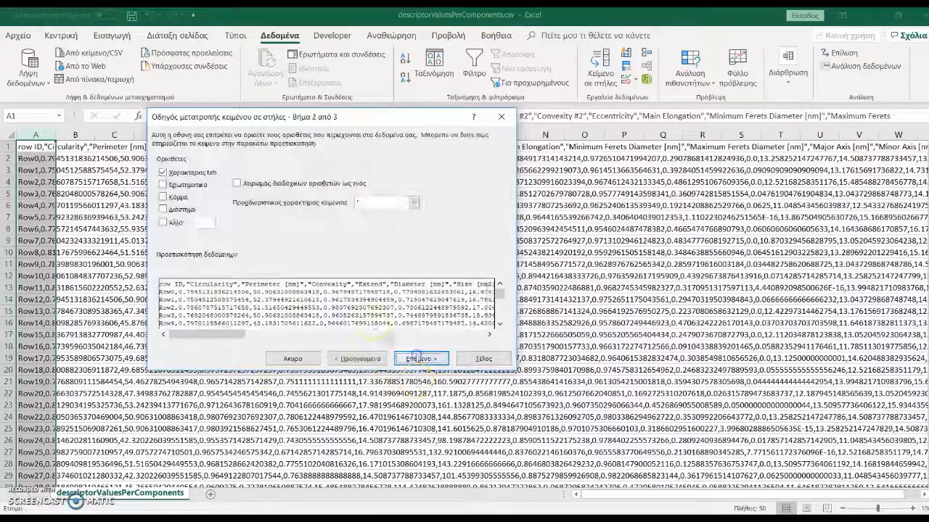
{"action": "left_click", "coordinate": [163, 196]}
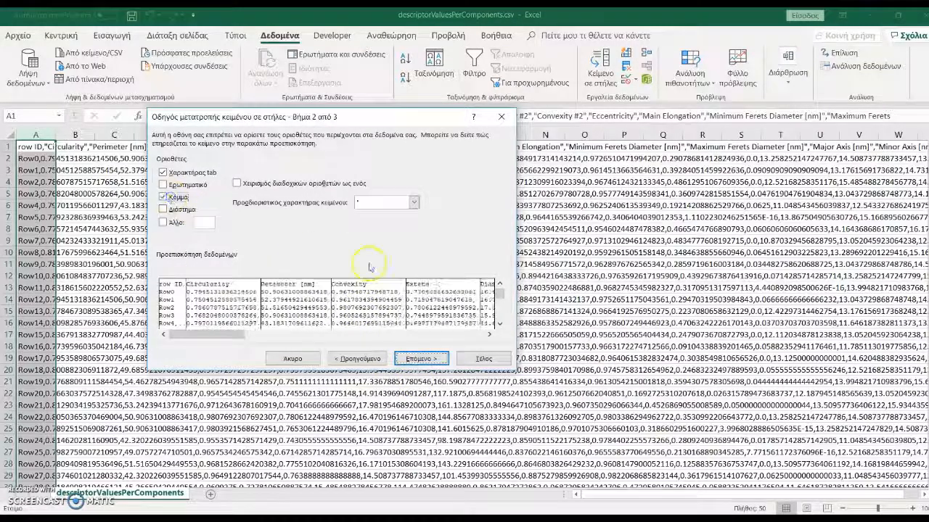
{"action": "left_click", "coordinate": [496, 359]}
{"action": "scroll", "coordinate": [541, 301], "scroll_direction": "down", "scroll_amount": 11}
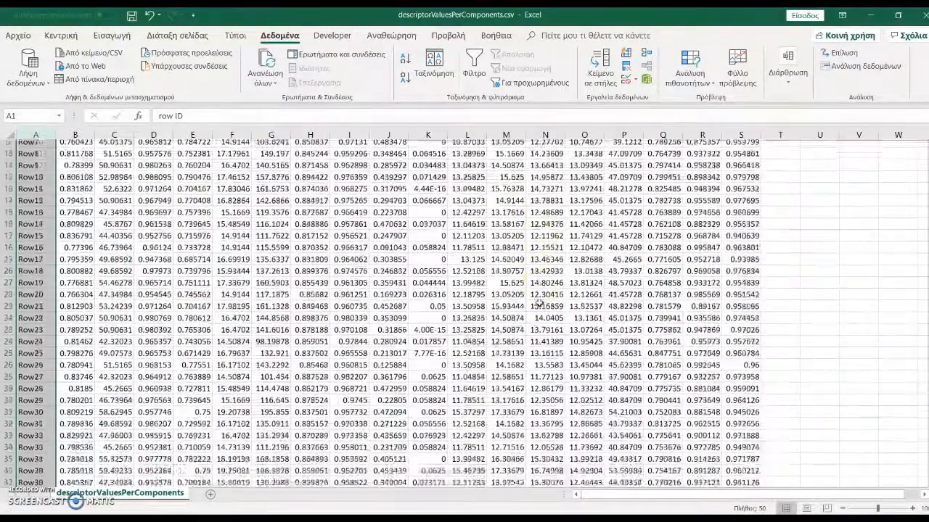
{"action": "scroll", "coordinate": [541, 304], "scroll_direction": "up", "scroll_amount": 11}
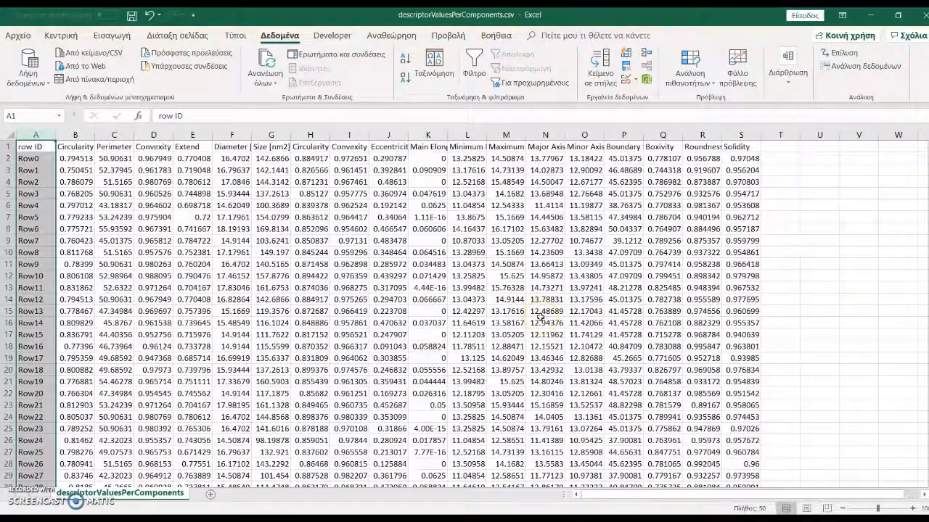
Switch back to NanoXtract and upload the image JRC TiO2 103_030317_300K_6.tif
{"action": "left_click", "coordinate": [131, 16]}
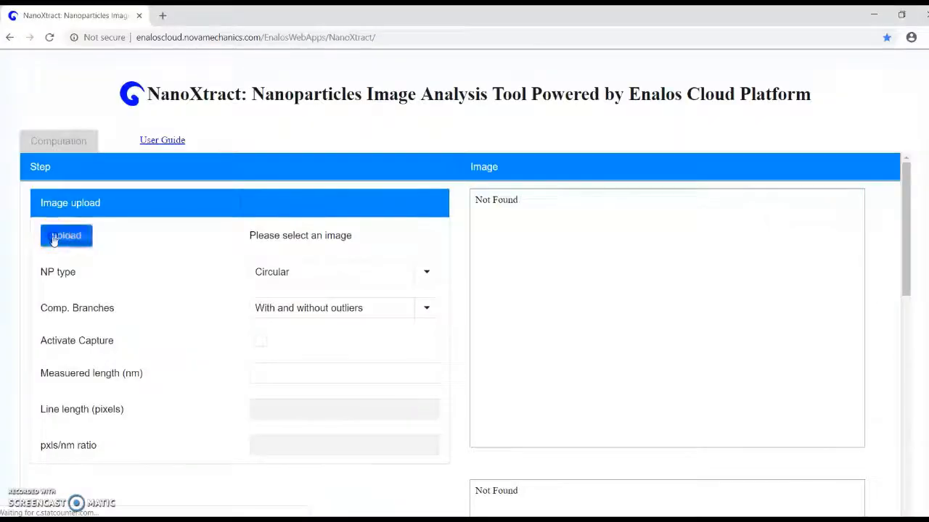
{"action": "left_click", "coordinate": [56, 237]}
{"action": "left_click", "coordinate": [367, 135]}
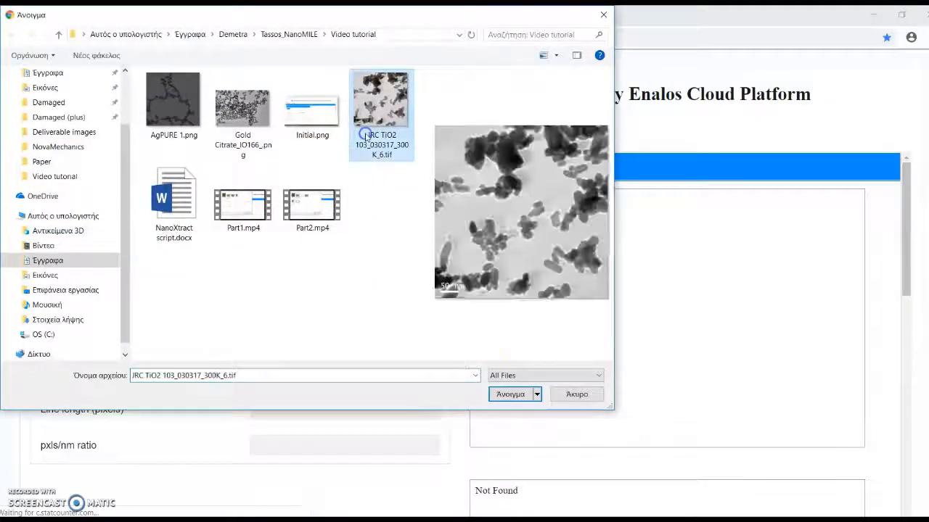
{"action": "left_click", "coordinate": [508, 394]}
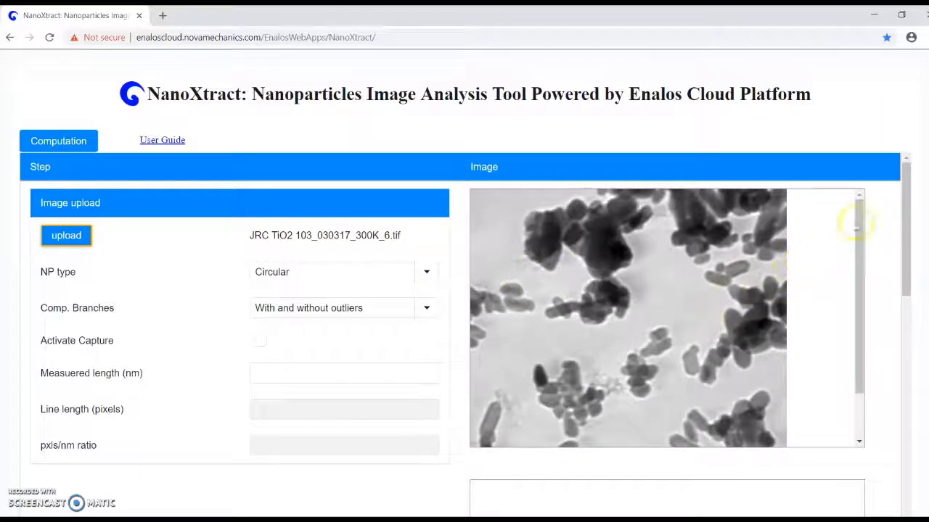
Bring the TiO2 image's 50 nm scale bar into view and set the NP type to Cylindrical
{"action": "left_click_drag", "start_coordinate": [858, 220], "coordinate": [860, 285]}
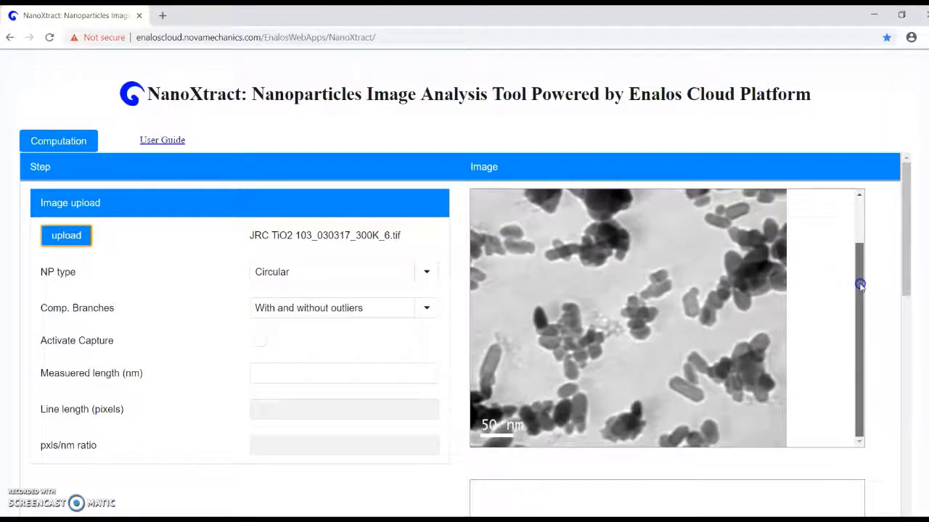
{"action": "left_click", "coordinate": [496, 269]}
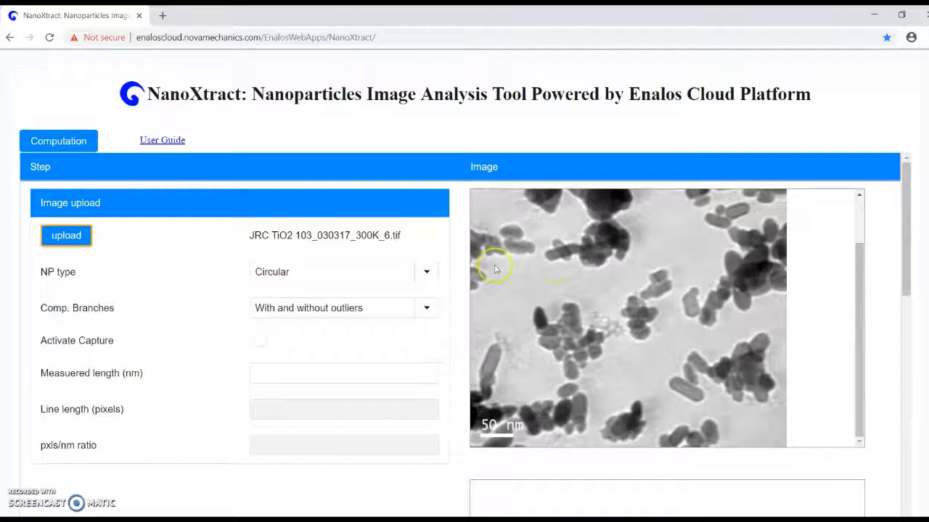
{"action": "left_click", "coordinate": [427, 272]}
{"action": "left_click", "coordinate": [385, 310]}
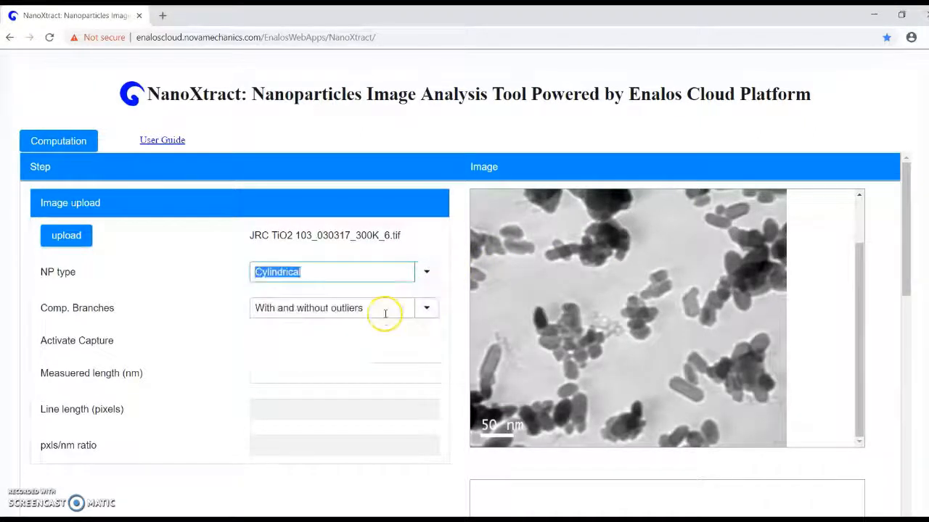
Calibrate the scale by activating capture, entering a measured length of 50 nm, tracing the scale bar in the image, and deactivating capture
{"action": "left_click", "coordinate": [261, 340]}
{"action": "left_click", "coordinate": [420, 375]}
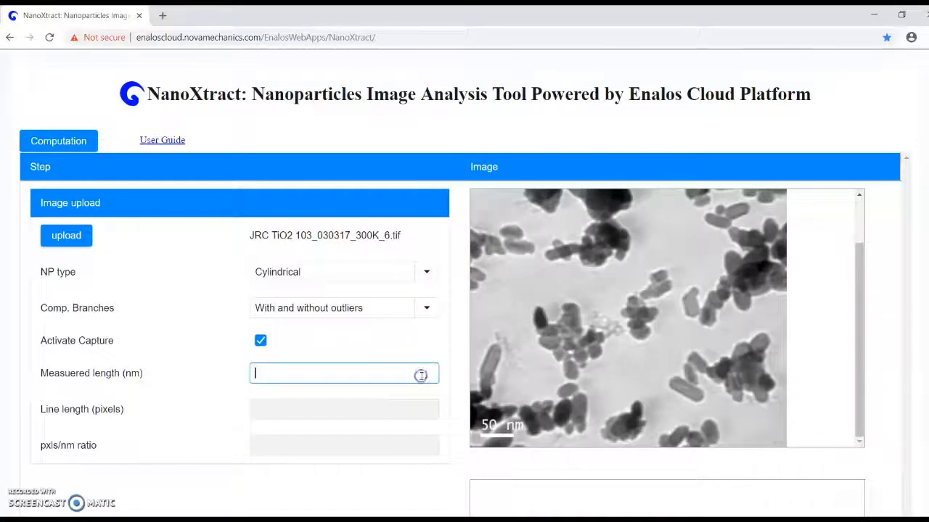
{"action": "type", "text": "50"}
{"action": "left_click", "coordinate": [486, 435]}
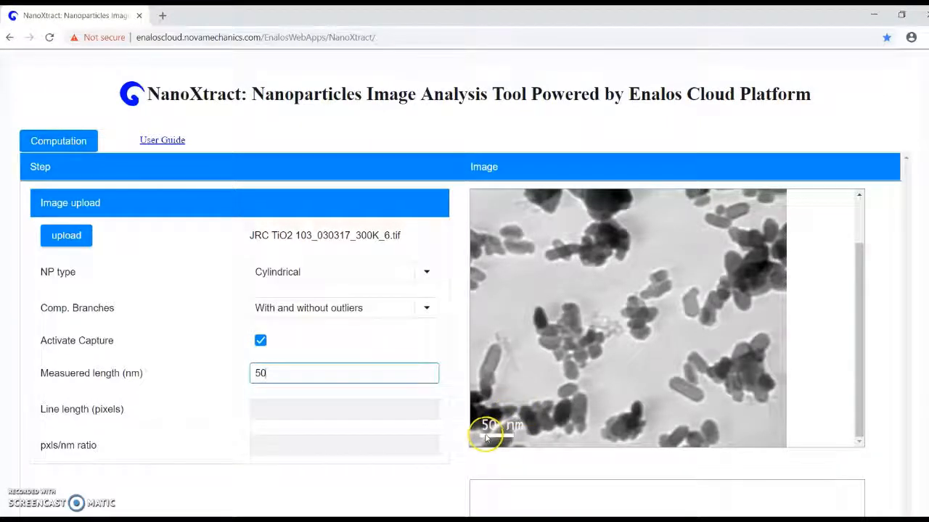
{"action": "left_click", "coordinate": [481, 436]}
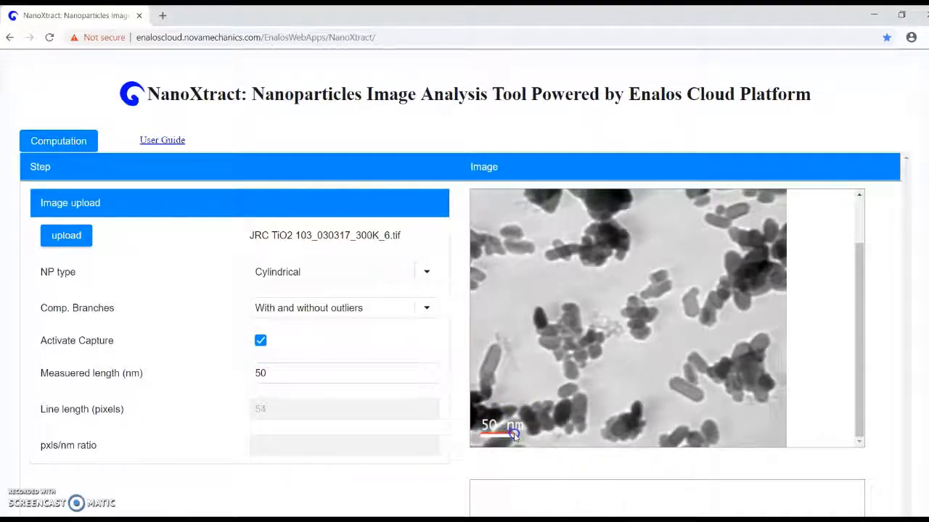
{"action": "left_click", "coordinate": [514, 436]}
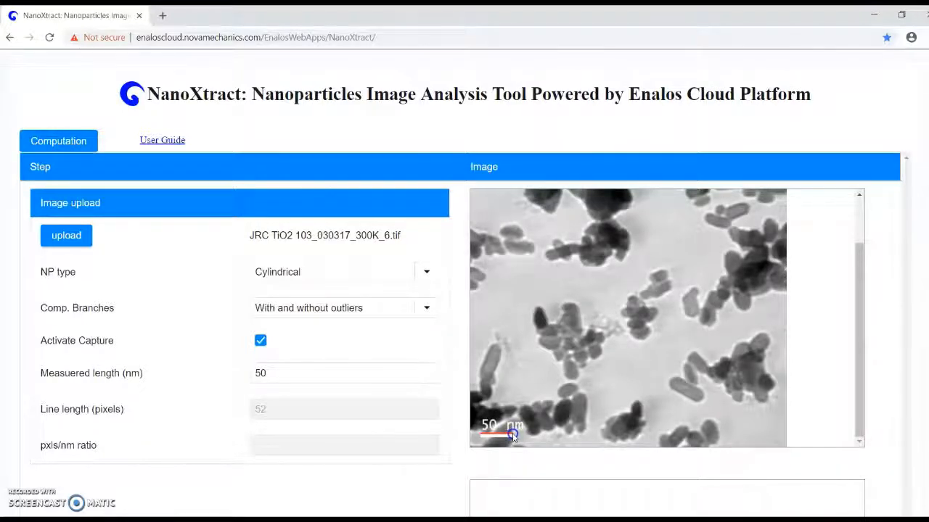
{"action": "left_click", "coordinate": [345, 356]}
{"action": "left_click", "coordinate": [260, 340]}
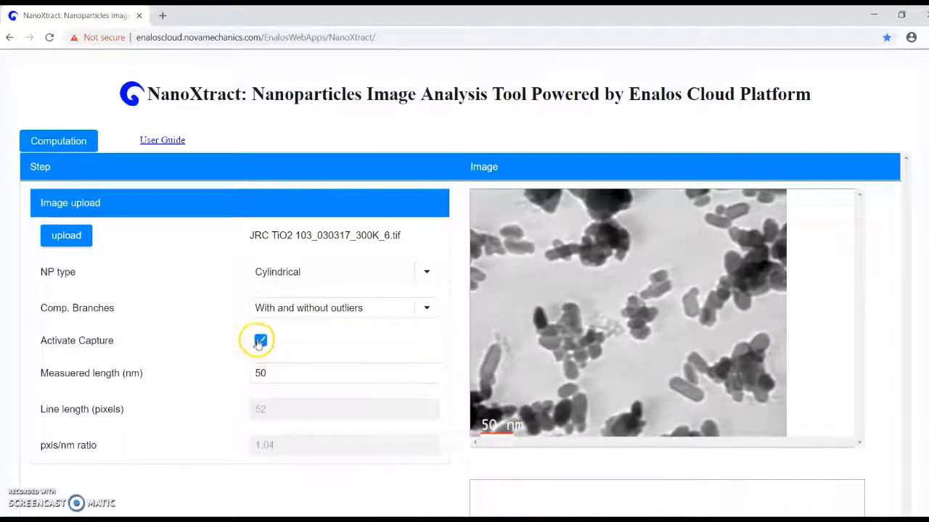
Set both the X dimension sigma and the Y dimension sigma for noise reduction to 1
{"action": "scroll", "coordinate": [167, 248], "scroll_direction": "down", "scroll_amount": 5}
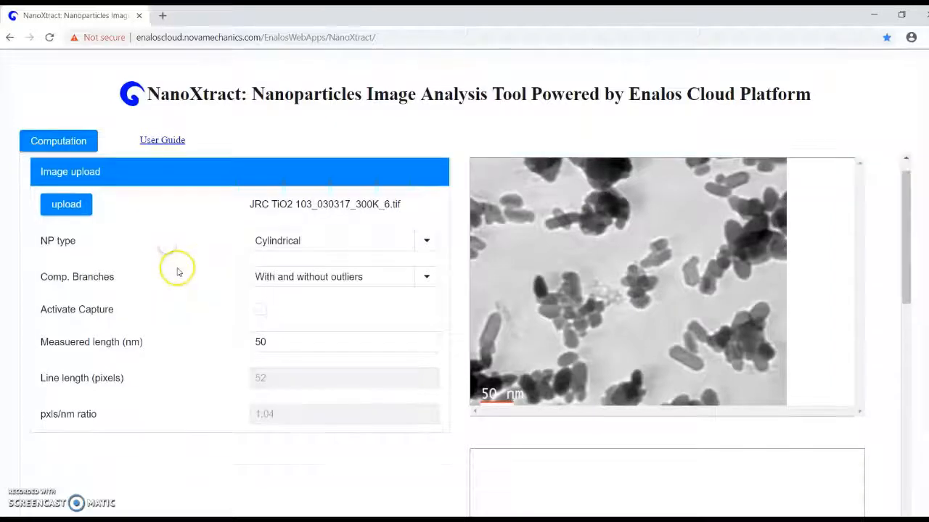
{"action": "left_click", "coordinate": [269, 298]}
{"action": "left_click_drag", "start_coordinate": [270, 299], "coordinate": [262, 298]}
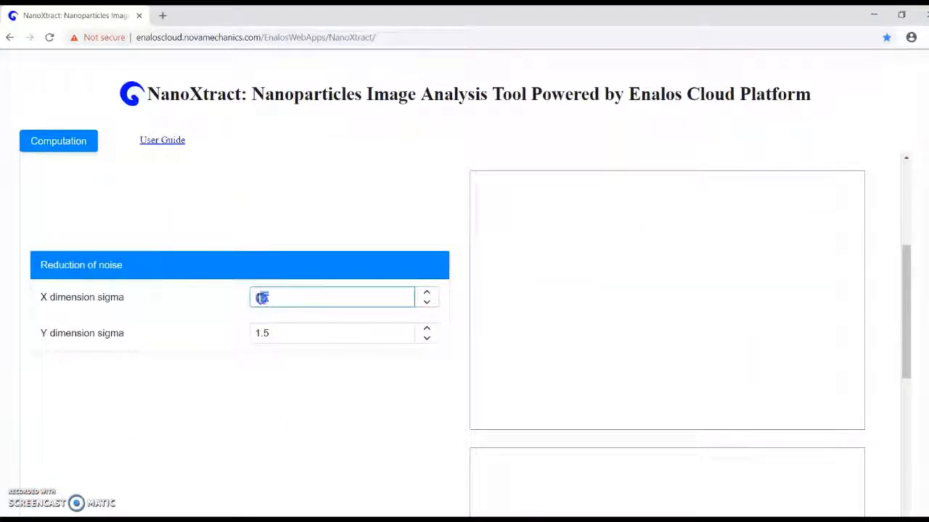
{"action": "left_click", "coordinate": [276, 335]}
{"action": "key", "text": "BackSpace"}
{"action": "key", "text": "BackSpace"}
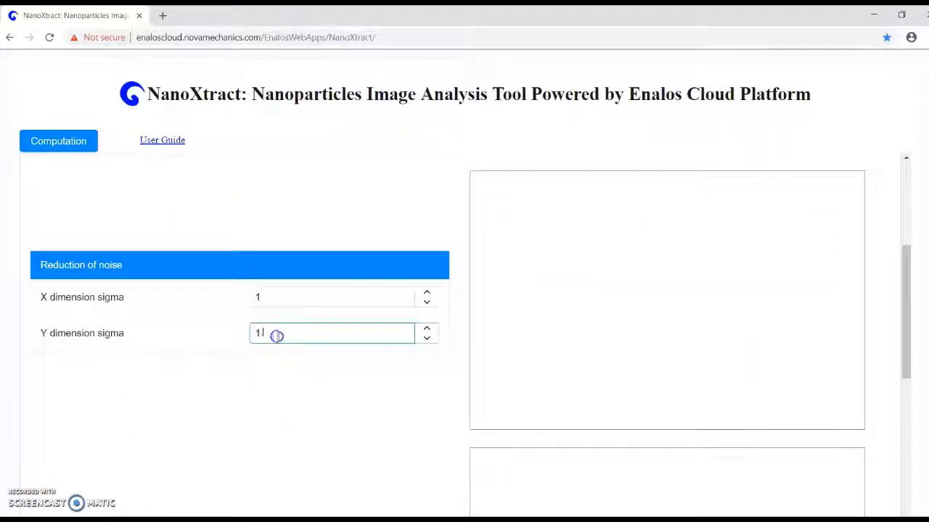
{"action": "left_click", "coordinate": [280, 375]}
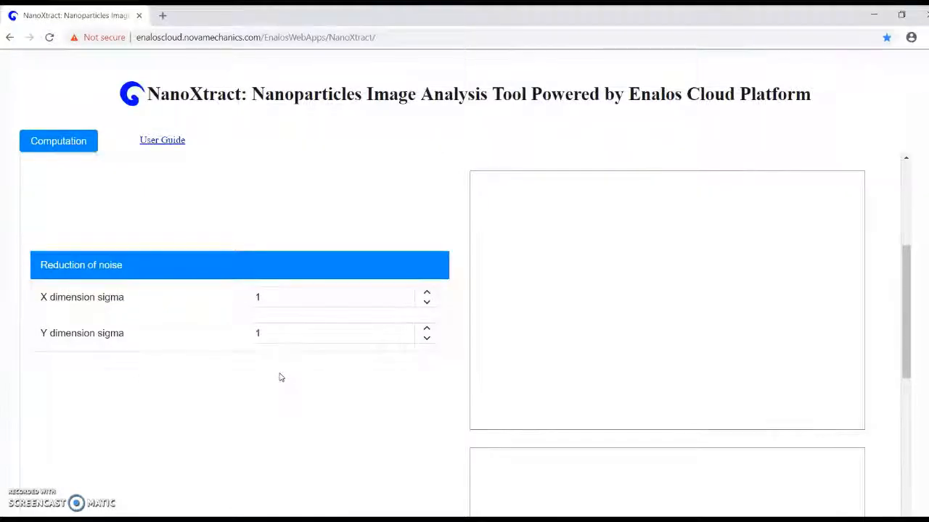
Change the thresholding method to Manual and set the threshold value to 190
{"action": "scroll", "coordinate": [280, 377], "scroll_direction": "down", "scroll_amount": 3}
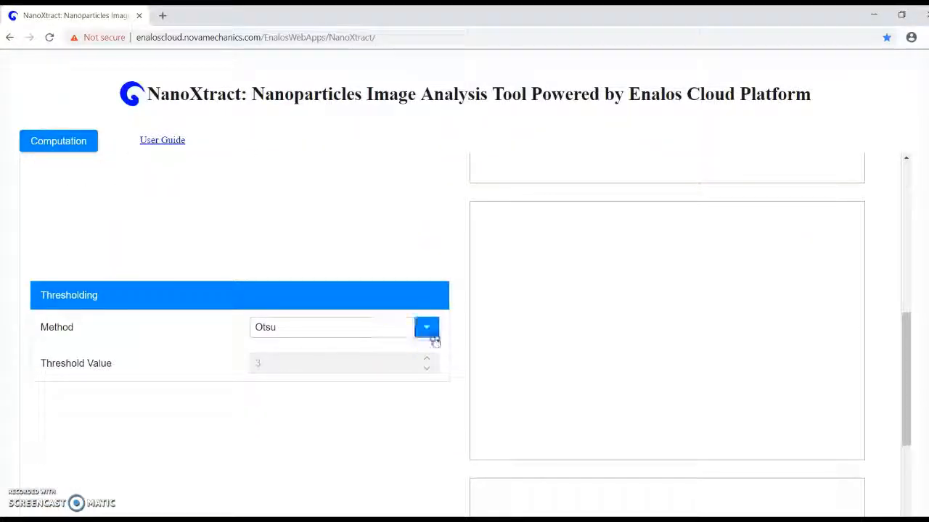
{"action": "left_click", "coordinate": [434, 341]}
{"action": "scroll", "coordinate": [409, 302], "scroll_direction": "down", "scroll_amount": 3}
{"action": "left_click", "coordinate": [409, 305]}
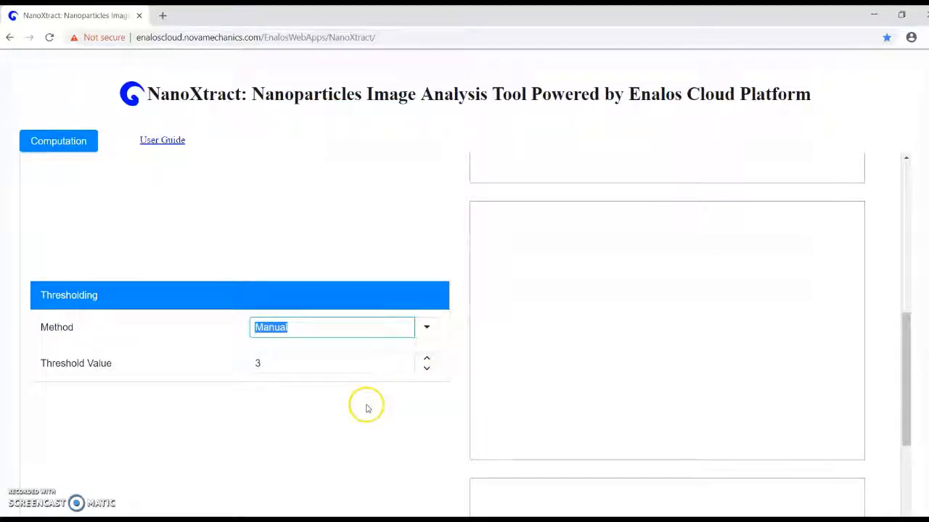
{"action": "left_click", "coordinate": [349, 363]}
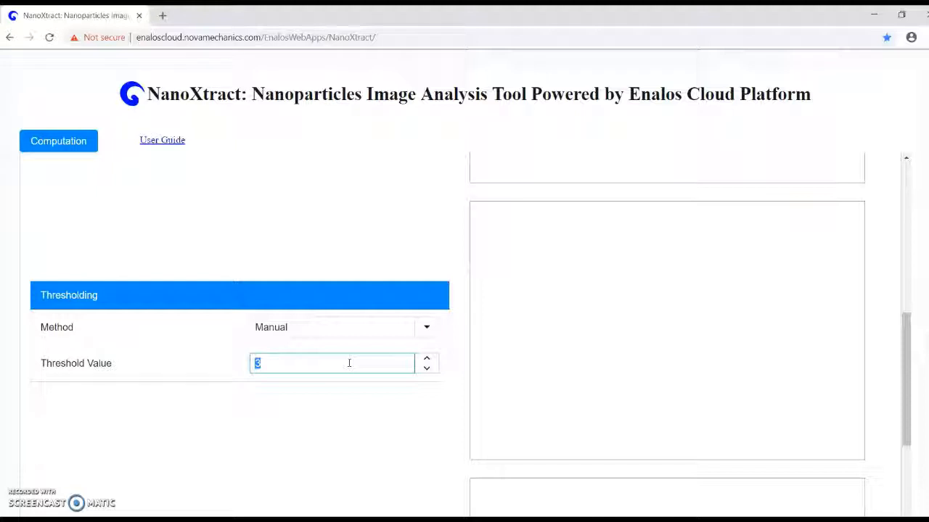
{"action": "type", "text": "190"}
For labeling improvement, set the Gauss Size to 3 and the Size Merge Threshold to 2
{"action": "scroll", "coordinate": [352, 365], "scroll_direction": "down", "scroll_amount": 4}
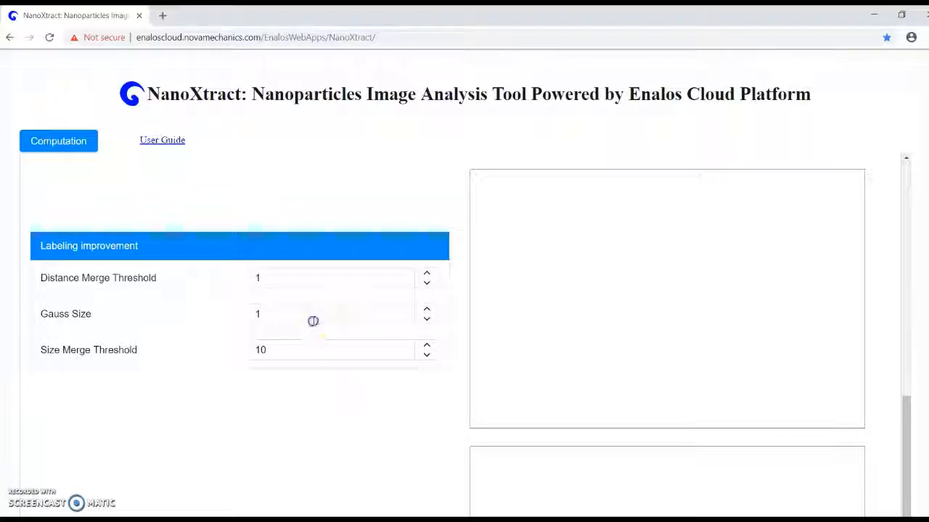
{"action": "double_click", "coordinate": [257, 314]}
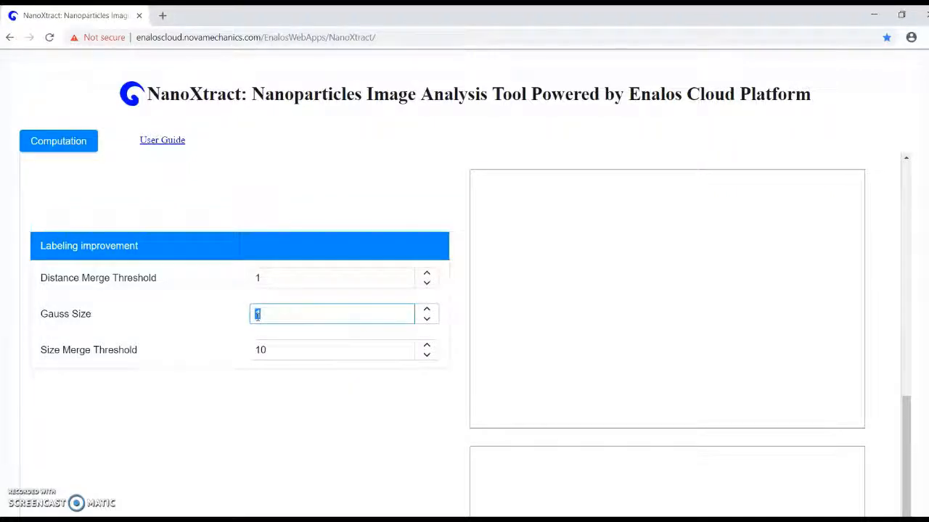
{"action": "type", "text": "3"}
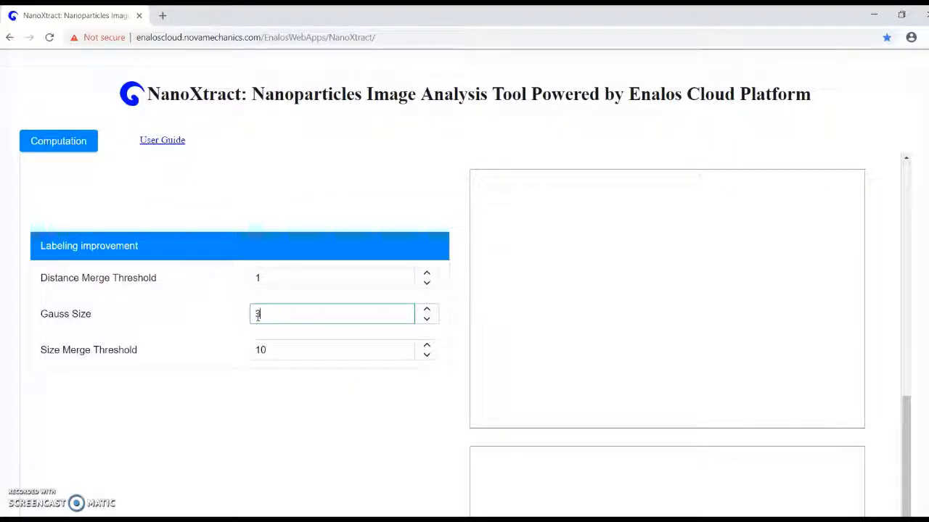
{"action": "double_click", "coordinate": [269, 341]}
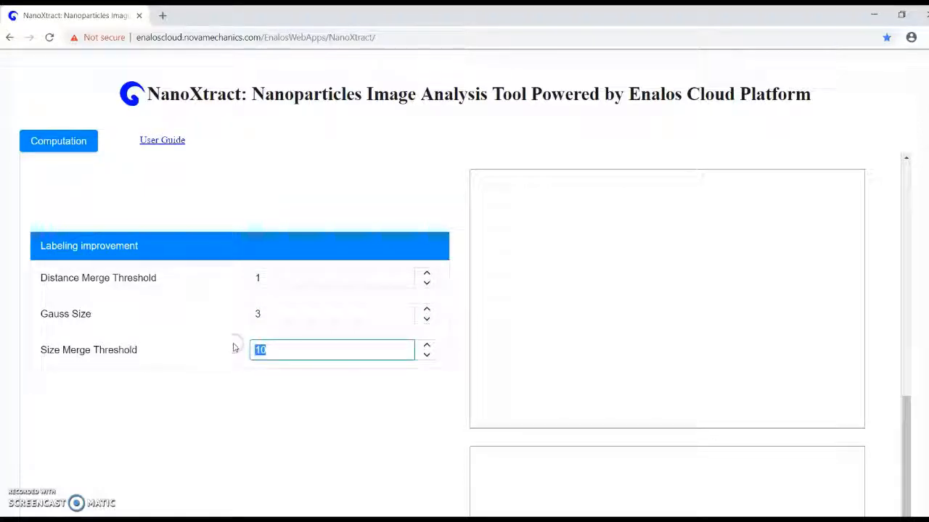
{"action": "type", "text": "2"}
{"action": "left_click", "coordinate": [269, 450]}
Set the Maximum Segment Area for filtering to 2500 pixels
{"action": "scroll", "coordinate": [270, 452], "scroll_direction": "down", "scroll_amount": 3}
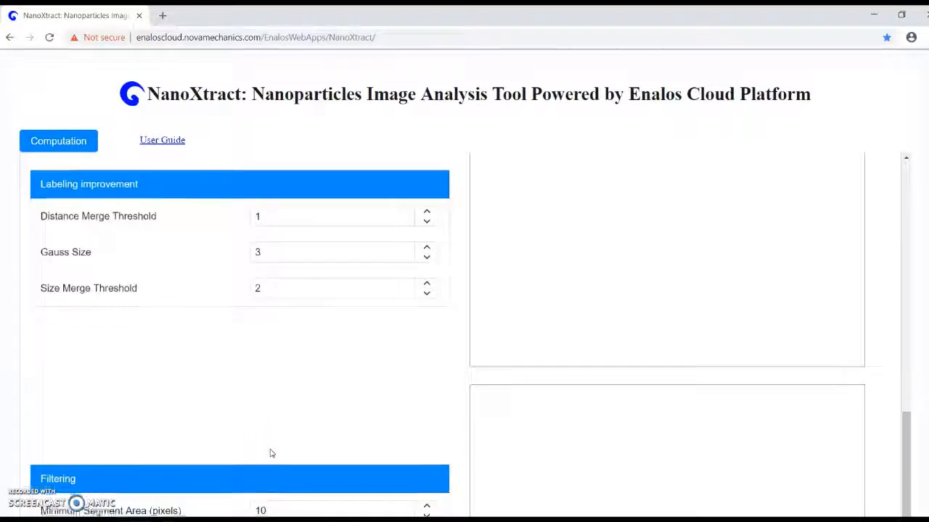
{"action": "scroll", "coordinate": [272, 454], "scroll_direction": "down", "scroll_amount": 1}
{"action": "left_click", "coordinate": [263, 459]}
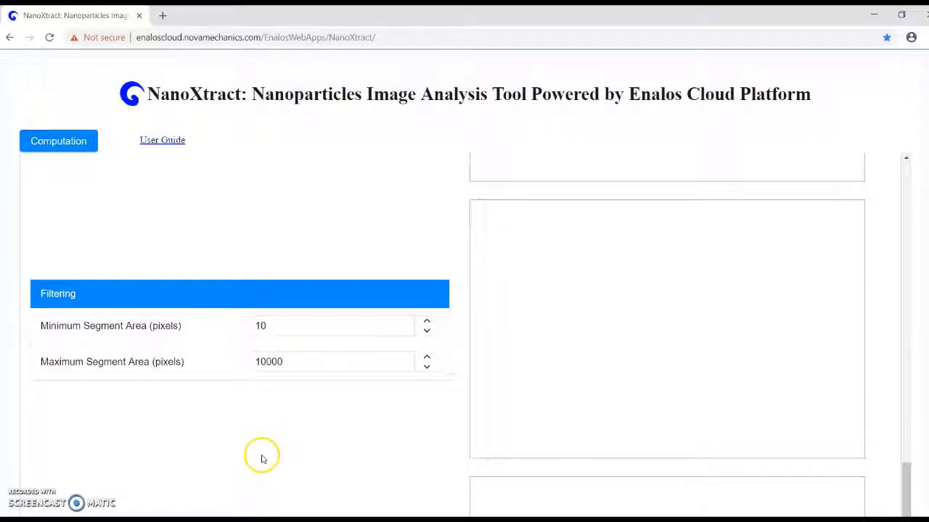
{"action": "left_click_drag", "start_coordinate": [302, 360], "coordinate": [254, 358]}
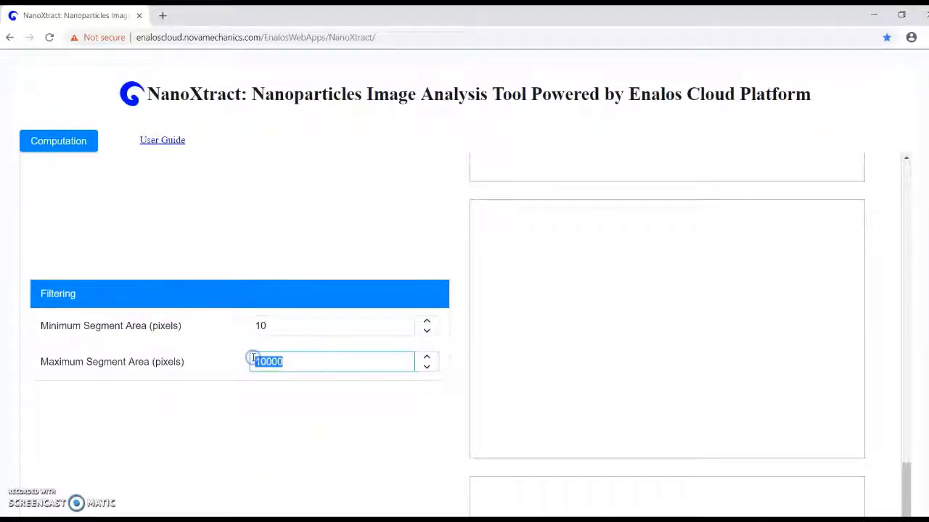
{"action": "type", "text": "20"}
{"action": "scroll", "coordinate": [267, 406], "scroll_direction": "down", "scroll_amount": 2}
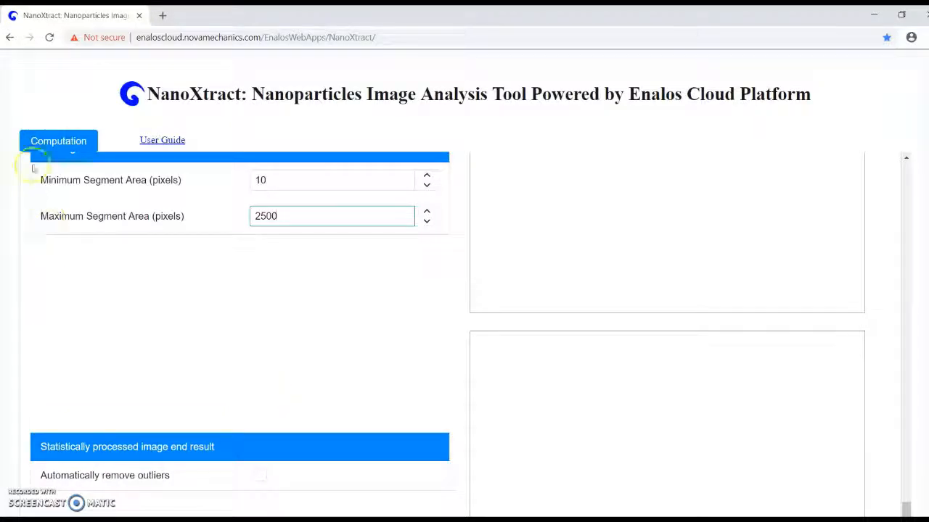
Run the computation on the TiO2 image and review the resulting table of descriptors
{"action": "left_click", "coordinate": [33, 139]}
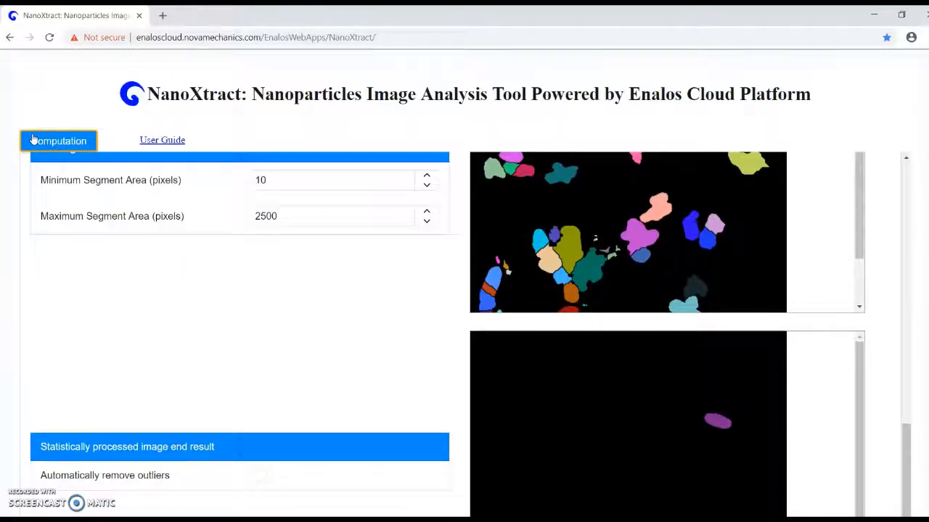
{"action": "scroll", "coordinate": [73, 233], "scroll_direction": "down", "scroll_amount": 6}
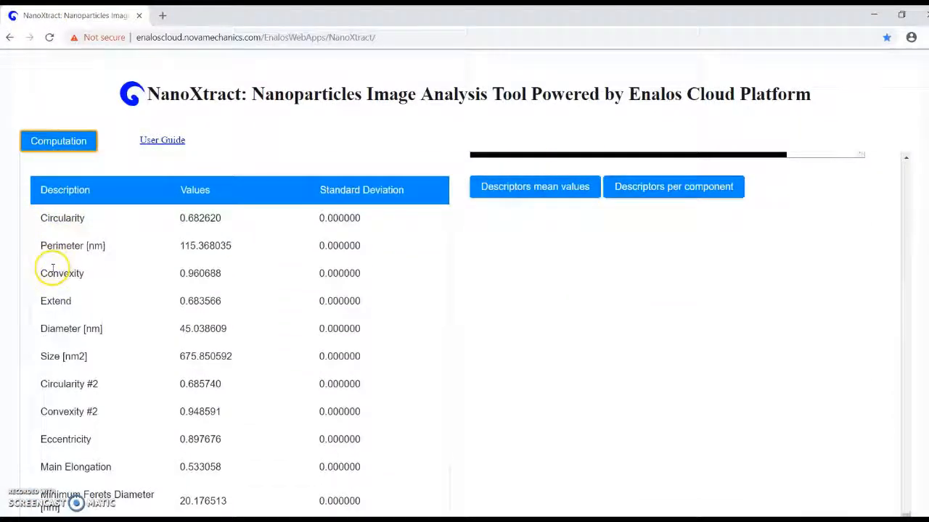
{"action": "scroll", "coordinate": [52, 272], "scroll_direction": "down", "scroll_amount": 1}
{"action": "scroll", "coordinate": [52, 269], "scroll_direction": "up", "scroll_amount": 1}
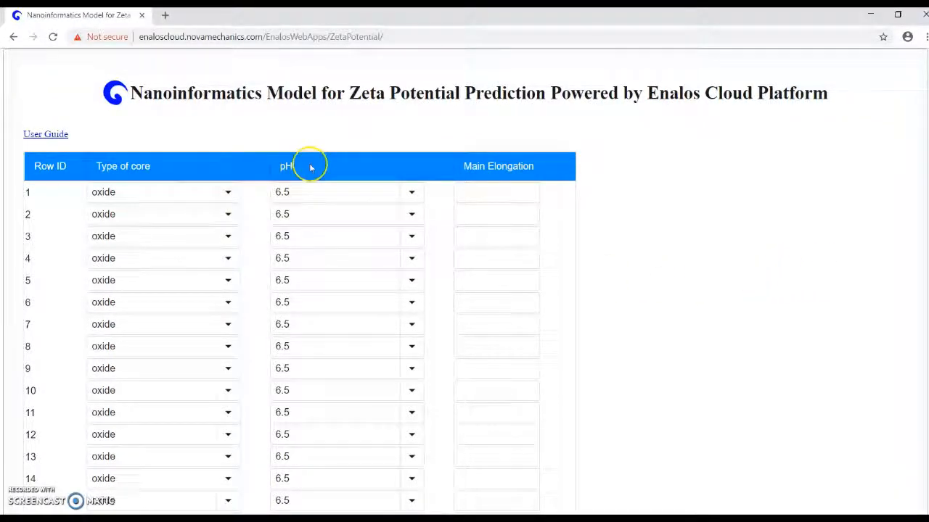
In the Zeta Potential prediction web application, examine the available type of core and pH options for row 1
{"action": "left_click", "coordinate": [231, 194]}
{"action": "left_click", "coordinate": [231, 195]}
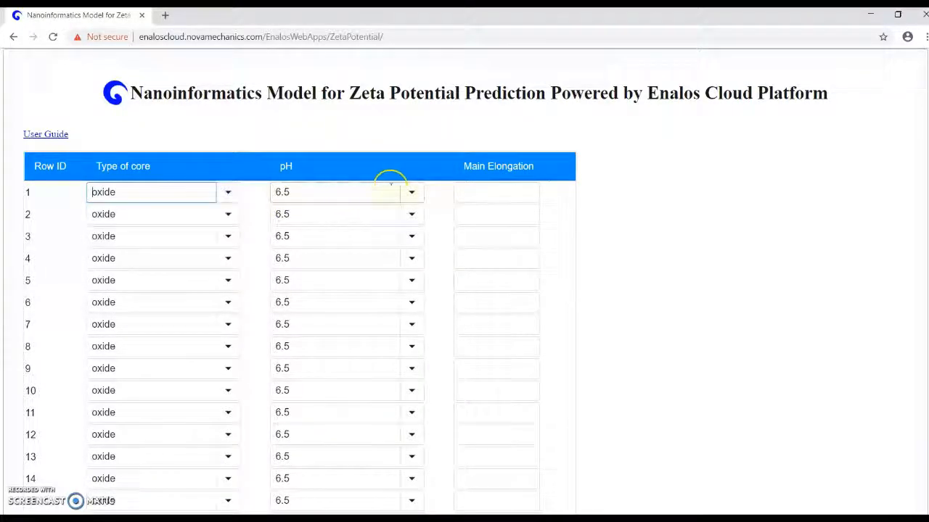
{"action": "left_click", "coordinate": [410, 194]}
{"action": "left_click", "coordinate": [410, 195]}
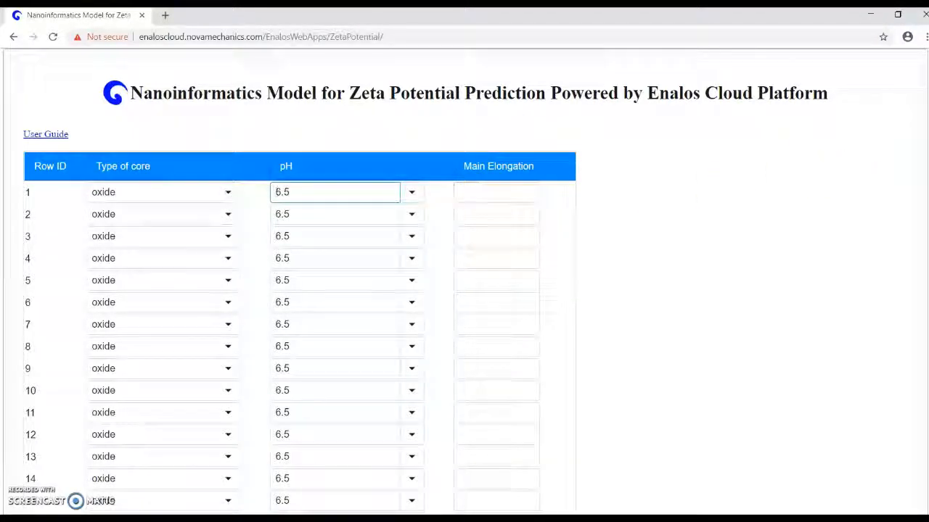
Download the zeta potential template file and open it in Excel
{"action": "left_click_drag", "start_coordinate": [924, 122], "coordinate": [923, 263]}
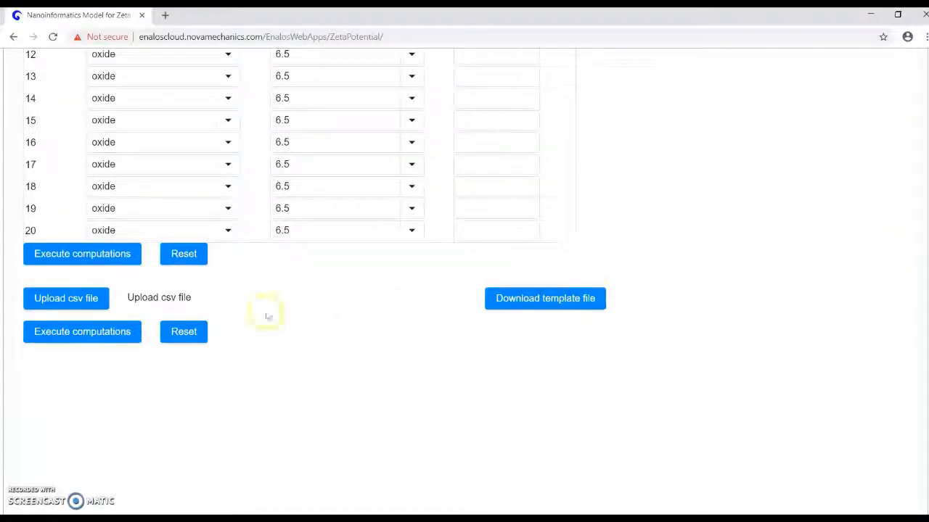
{"action": "left_click", "coordinate": [591, 307]}
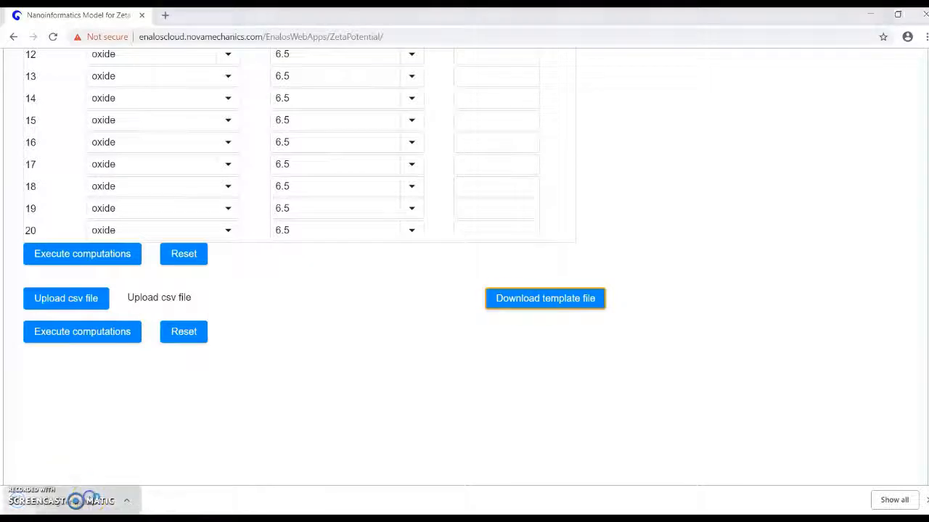
{"action": "left_click", "coordinate": [90, 499]}
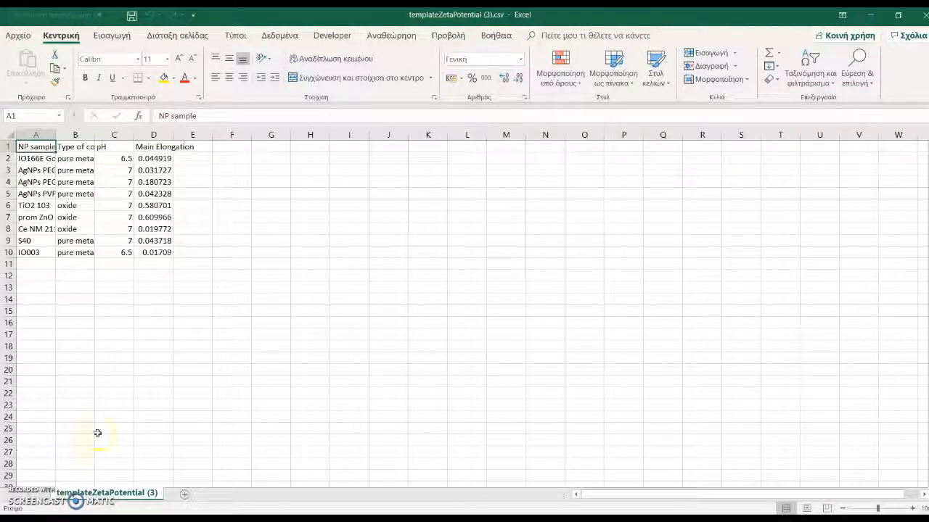
Fit the widths of the NP sample, Type of core and Main Elongation columns to their contents
{"action": "double_click", "coordinate": [56, 135]}
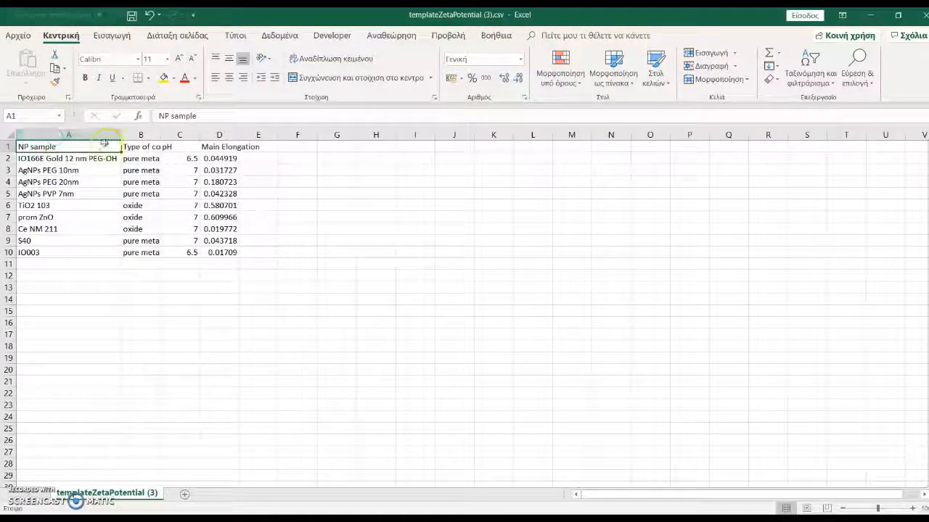
{"action": "double_click", "coordinate": [160, 134]}
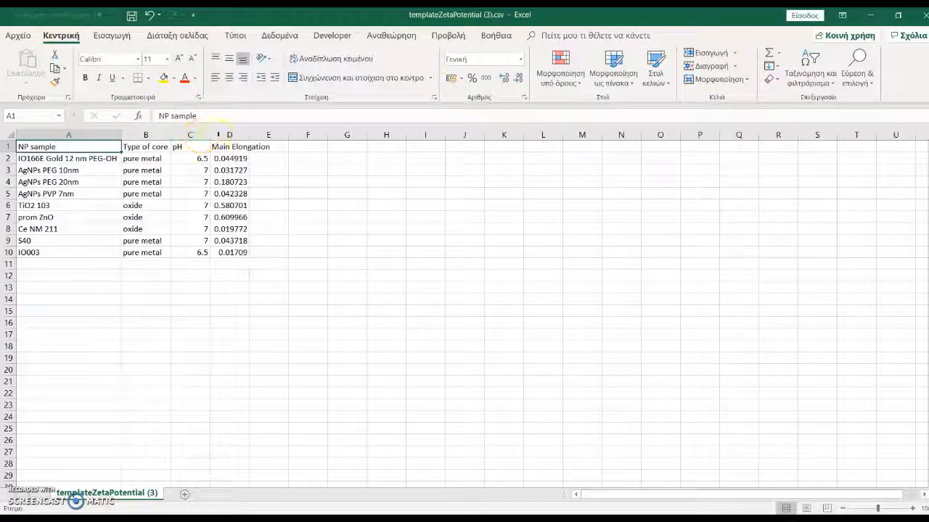
{"action": "double_click", "coordinate": [249, 135]}
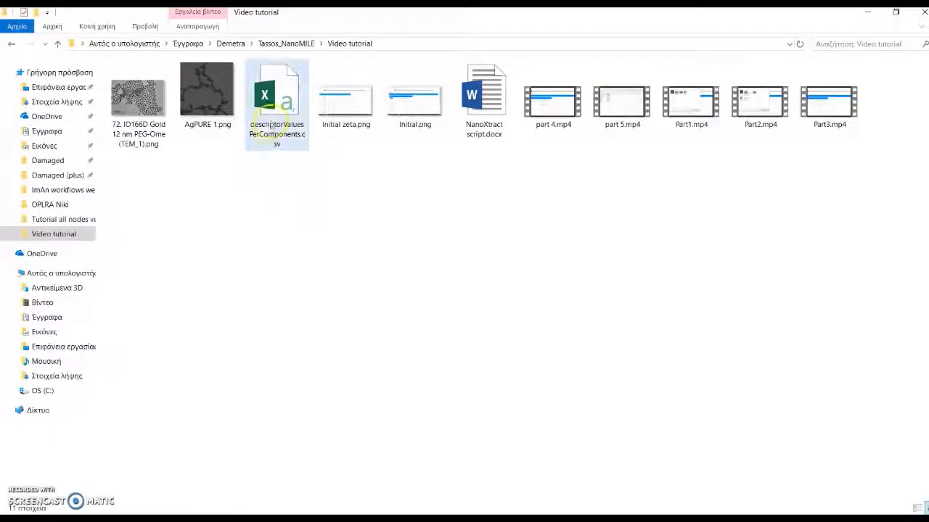
Open descriptorValuesPerComponents.csv from the Video tutorial folder, then fit the Main Elongation column to its contents and select it
{"action": "double_click", "coordinate": [273, 125]}
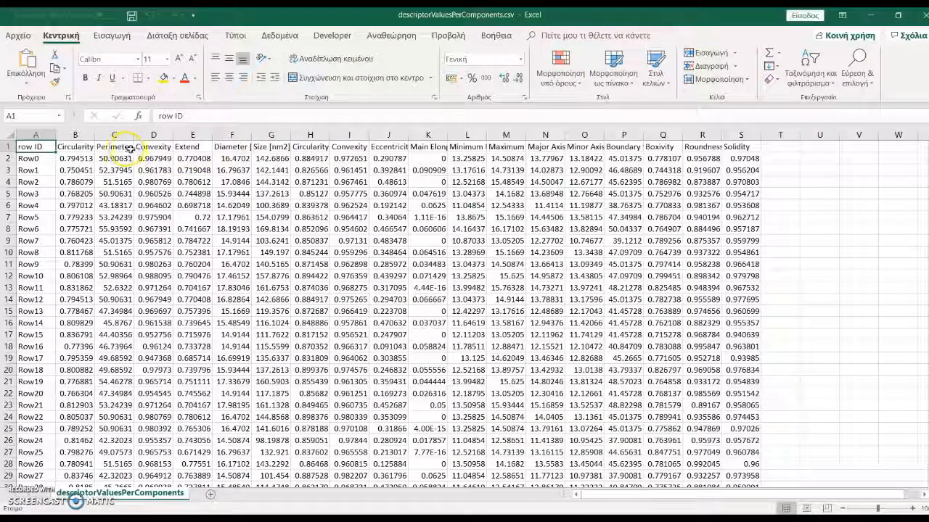
{"action": "double_click", "coordinate": [447, 135]}
{"action": "left_click", "coordinate": [446, 132]}
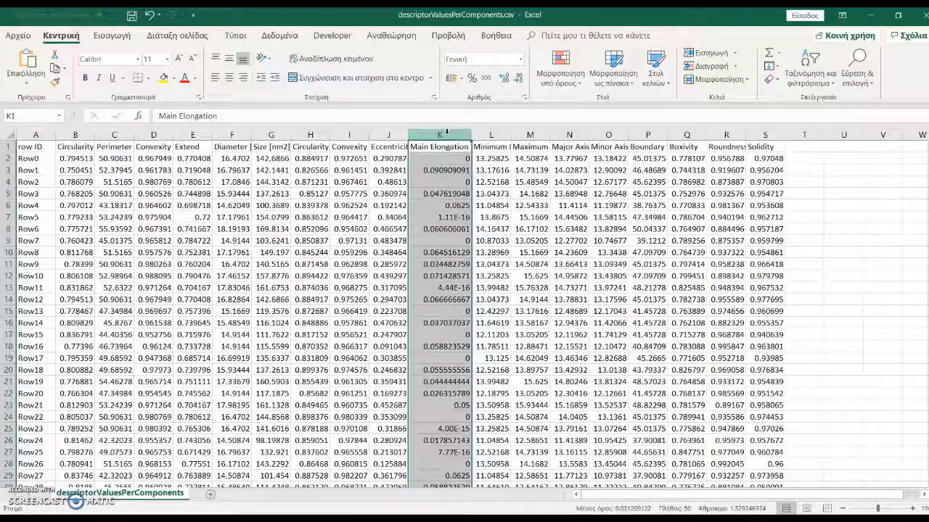
Delete all descriptor columns on both sides of Main Elongation, keeping only row ID and Main Elongation
{"action": "left_click", "coordinate": [507, 133]}
{"action": "left_click_drag", "start_coordinate": [506, 133], "coordinate": [760, 135]}
{"action": "right_click", "coordinate": [760, 134]}
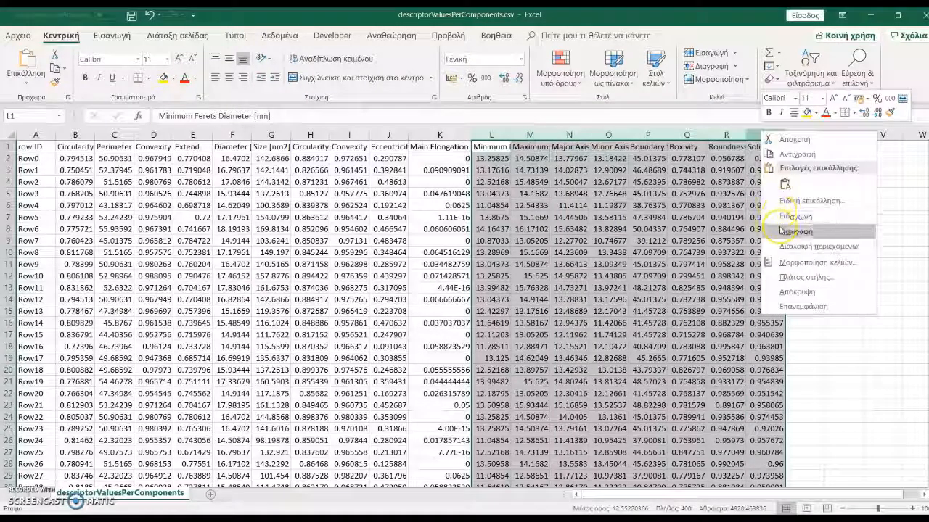
{"action": "left_click", "coordinate": [775, 230]}
{"action": "left_click_drag", "start_coordinate": [388, 133], "coordinate": [80, 135]}
{"action": "right_click", "coordinate": [80, 135]}
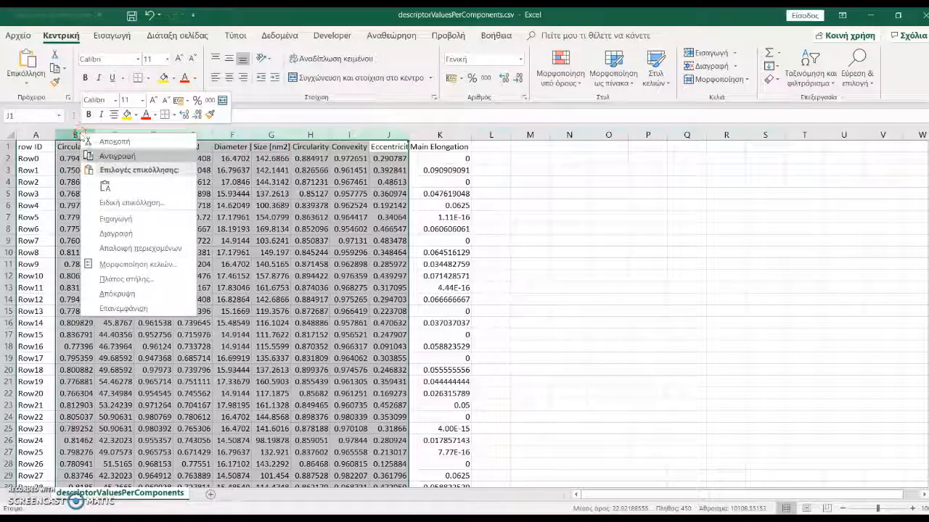
{"action": "left_click", "coordinate": [120, 233]}
Insert two empty columns between row ID and Main Elongation
{"action": "left_click", "coordinate": [87, 135]}
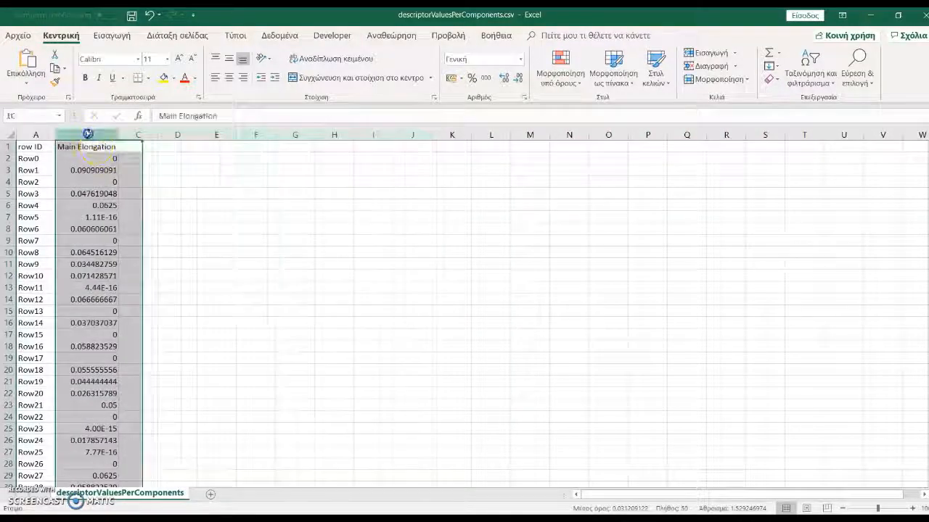
{"action": "right_click", "coordinate": [67, 133]}
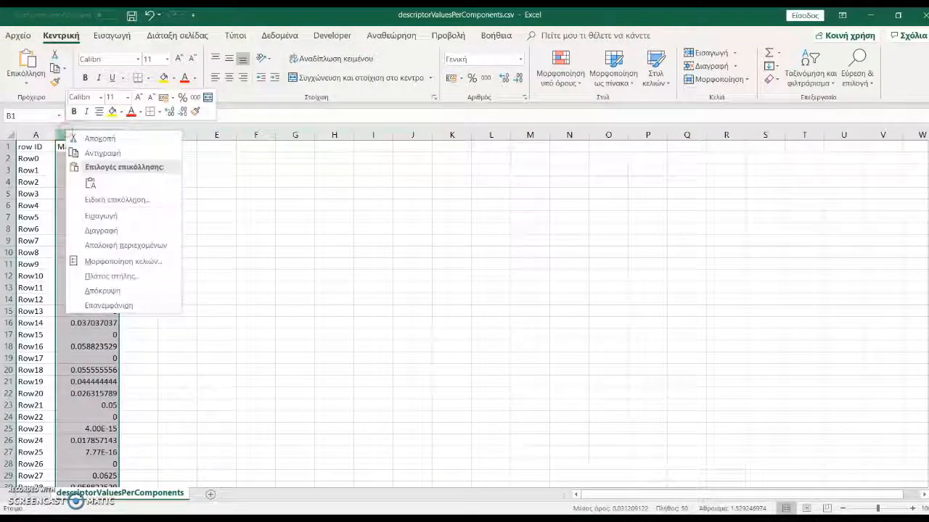
{"action": "left_click", "coordinate": [105, 215]}
{"action": "right_click", "coordinate": [79, 134]}
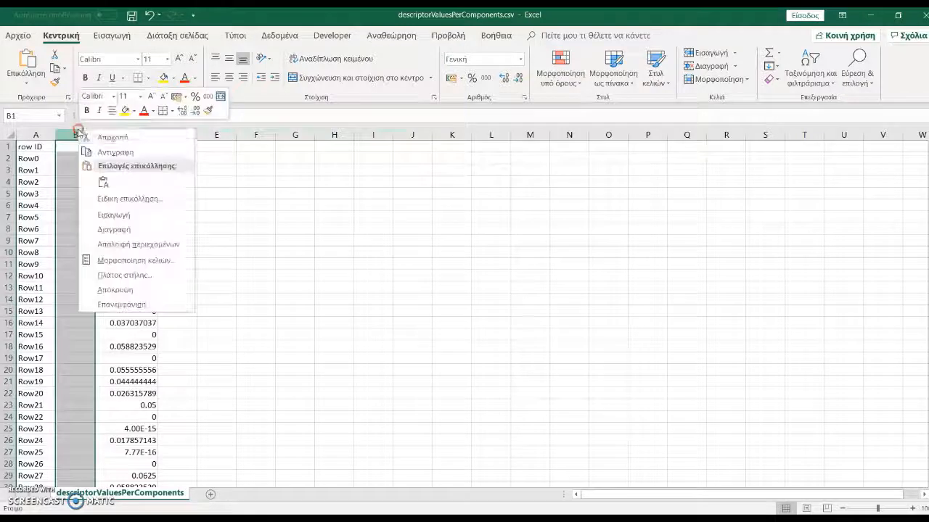
{"action": "left_click", "coordinate": [122, 214]}
Enter "pure metal" in B2 and fill it down column B for every data row
{"action": "left_click", "coordinate": [77, 151]}
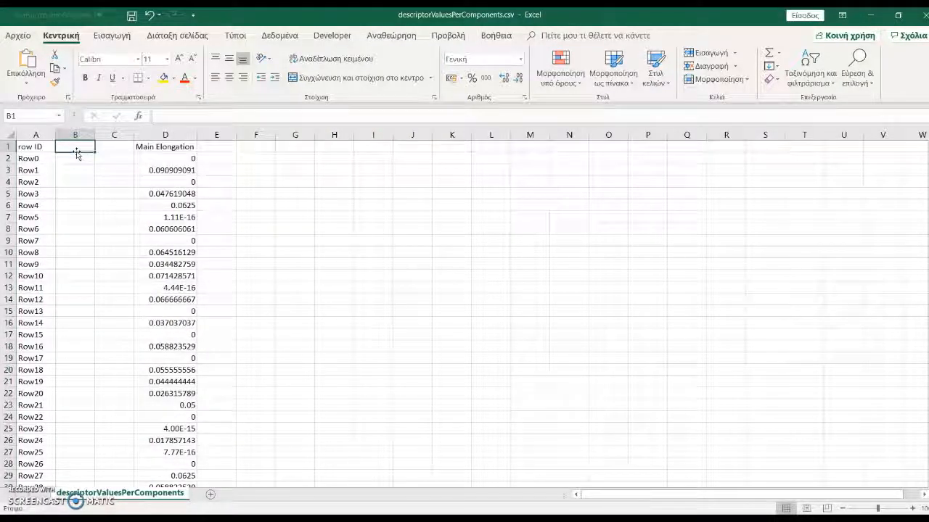
{"action": "left_click", "coordinate": [76, 155]}
{"action": "type", "text": "pure"}
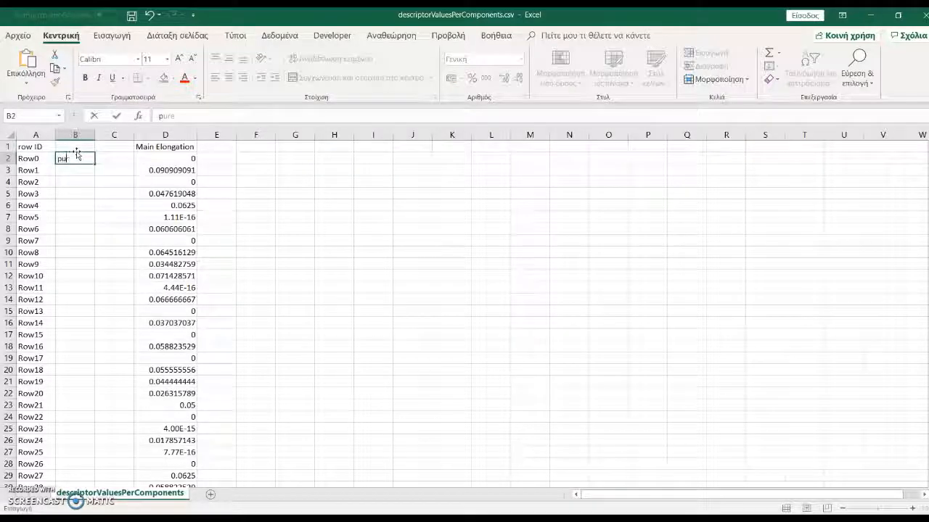
{"action": "type", "text": " retal"}
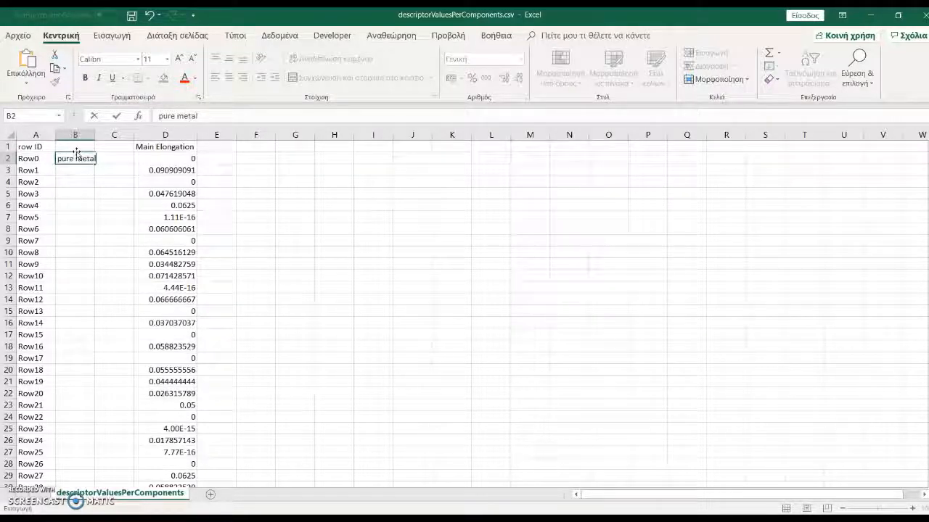
{"action": "key", "text": "Return"}
{"action": "left_click", "coordinate": [87, 160]}
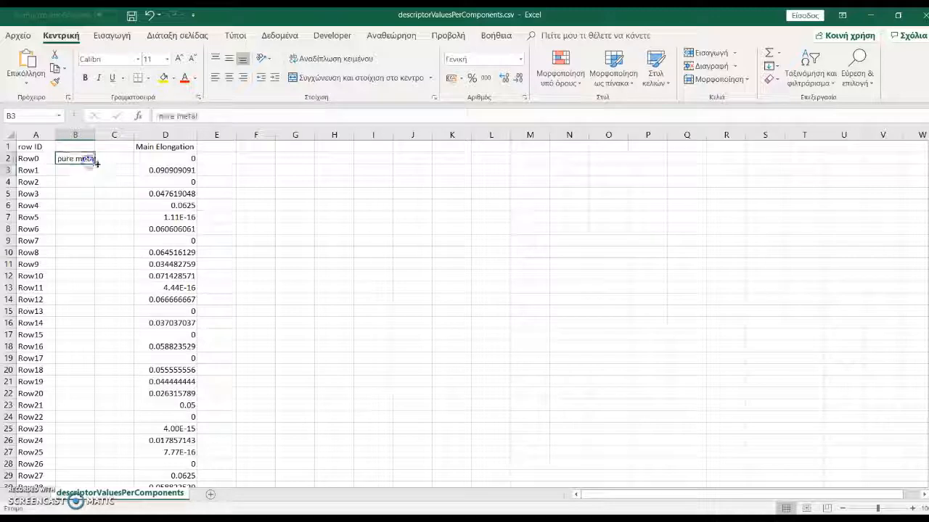
{"action": "double_click", "coordinate": [95, 164]}
{"action": "left_click", "coordinate": [88, 147]}
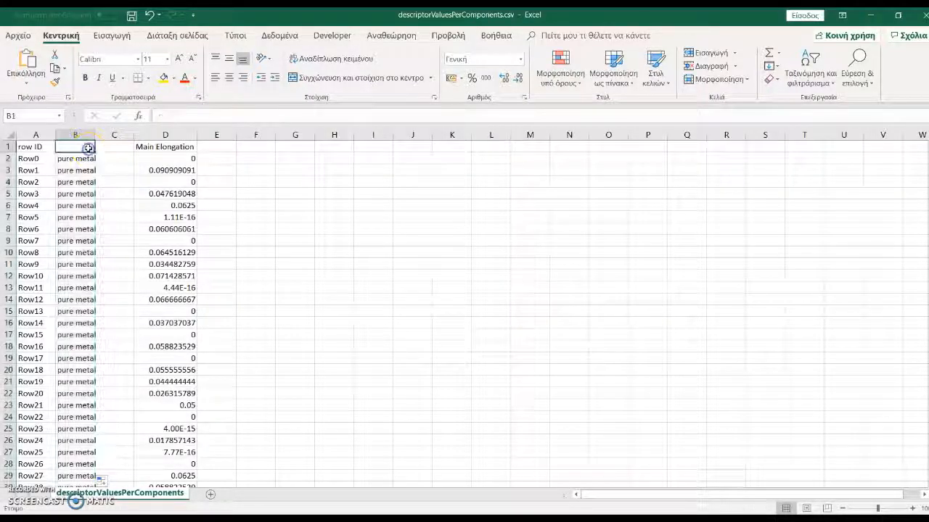
Enter 6.5 in C2, fill it down column C for every data row, and check the filled rows
{"action": "left_click", "coordinate": [121, 157]}
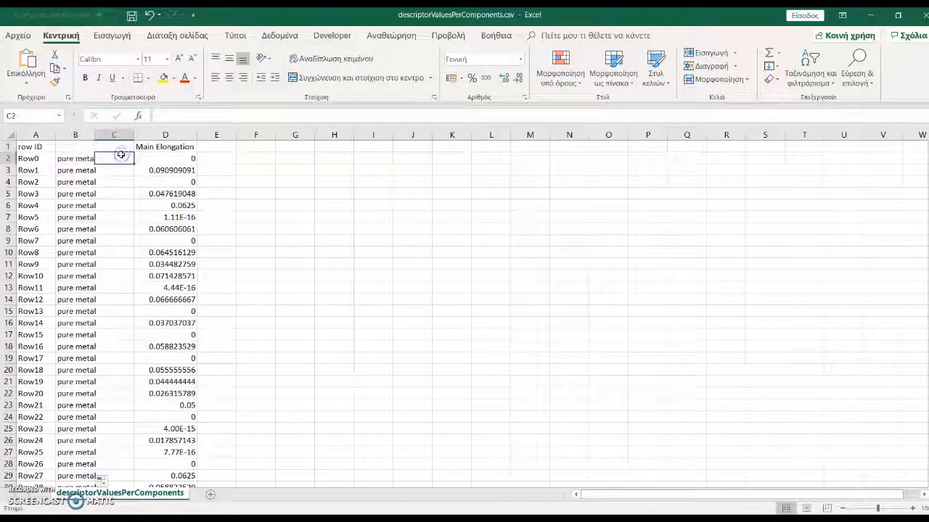
{"action": "type", "text": "6.5"}
{"action": "key", "text": "Return"}
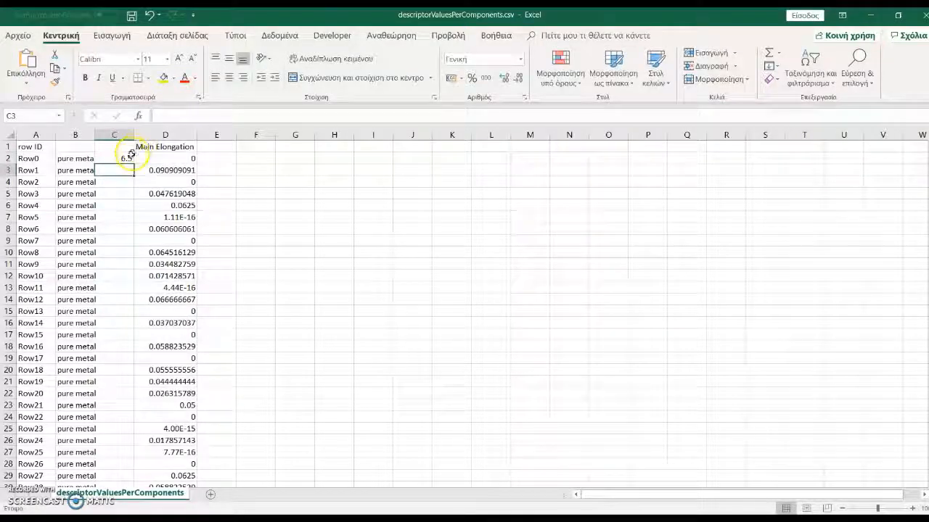
{"action": "left_click", "coordinate": [129, 159]}
{"action": "double_click", "coordinate": [133, 163]}
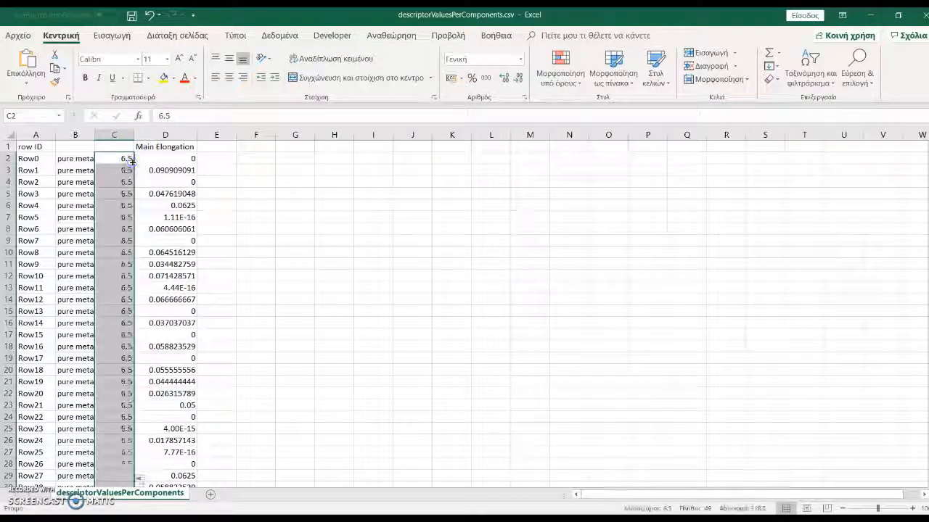
{"action": "scroll", "coordinate": [142, 158], "scroll_direction": "down", "scroll_amount": 8}
{"action": "scroll", "coordinate": [144, 188], "scroll_direction": "down", "scroll_amount": 4}
{"action": "scroll", "coordinate": [129, 213], "scroll_direction": "up", "scroll_amount": 13}
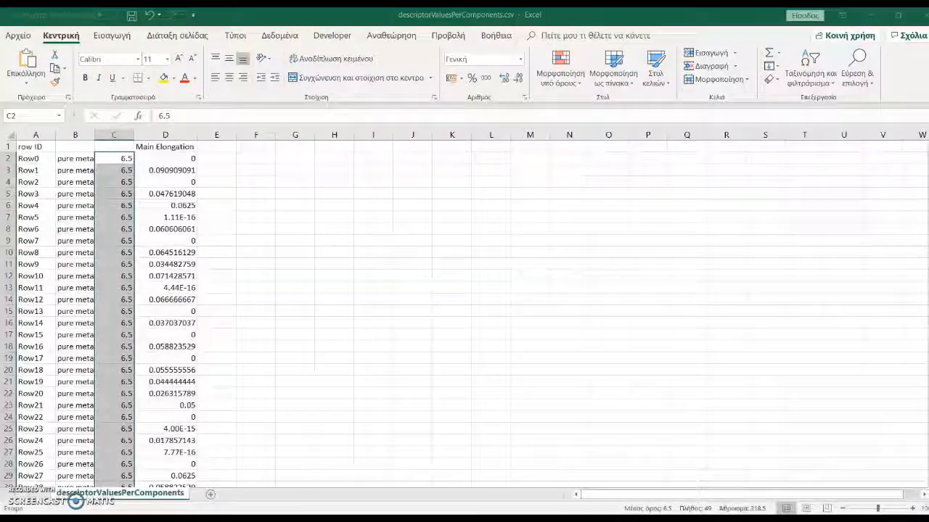
Add the header "Type of core" to column B and "pH" to column C
{"action": "mouse_move", "coordinate": [75, 147]}
{"action": "left_mouse_down"}
{"action": "mouse_move", "coordinate": [76, 246]}
{"action": "mouse_move", "coordinate": [89, 149]}
{"action": "left_mouse_up"}
{"action": "type", "text": "T"}
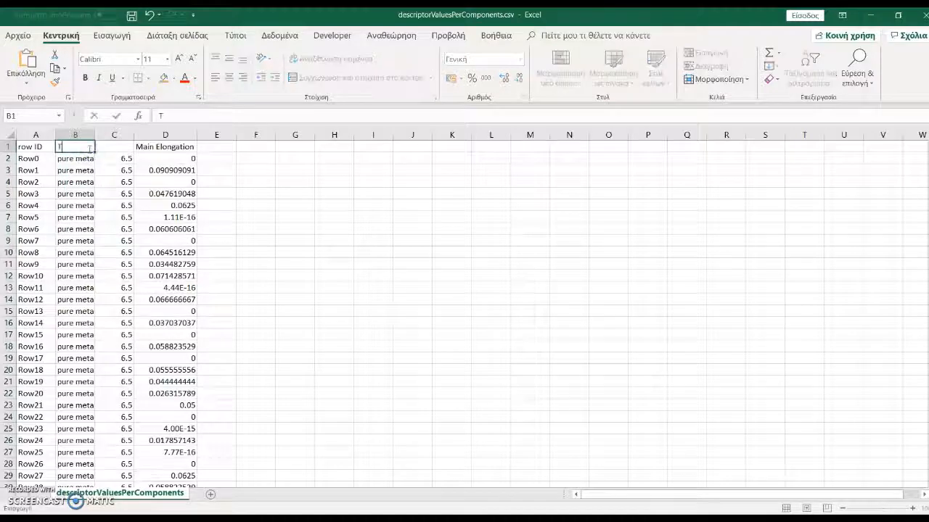
{"action": "type", "text": "ype of core"}
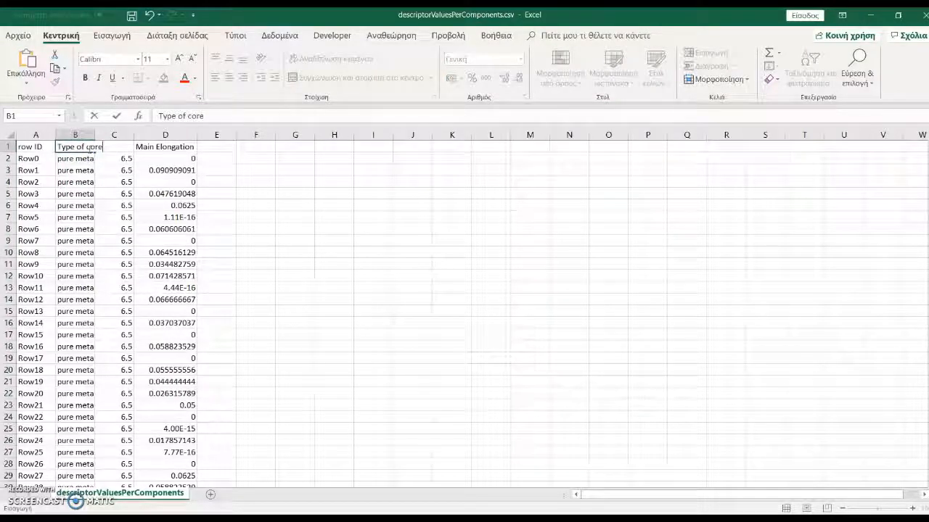
{"action": "left_click", "coordinate": [121, 146]}
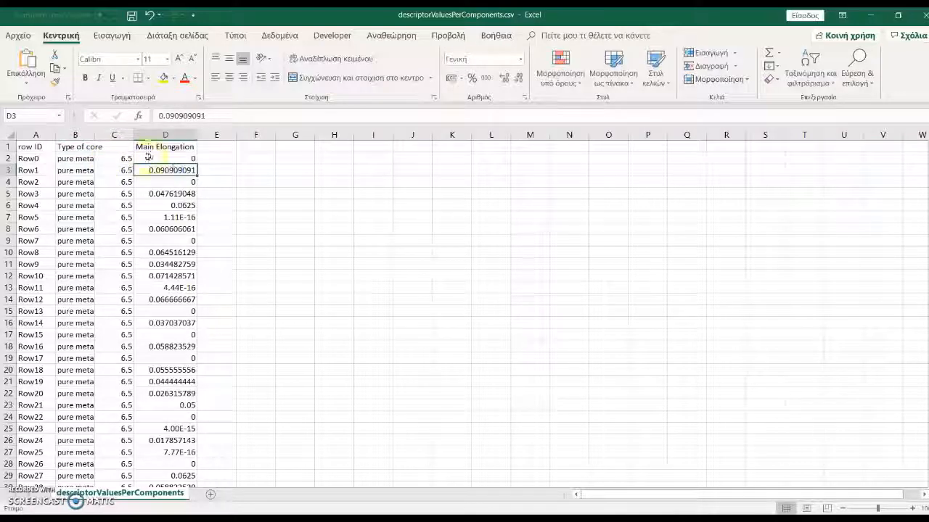
{"action": "type", "text": "pH"}
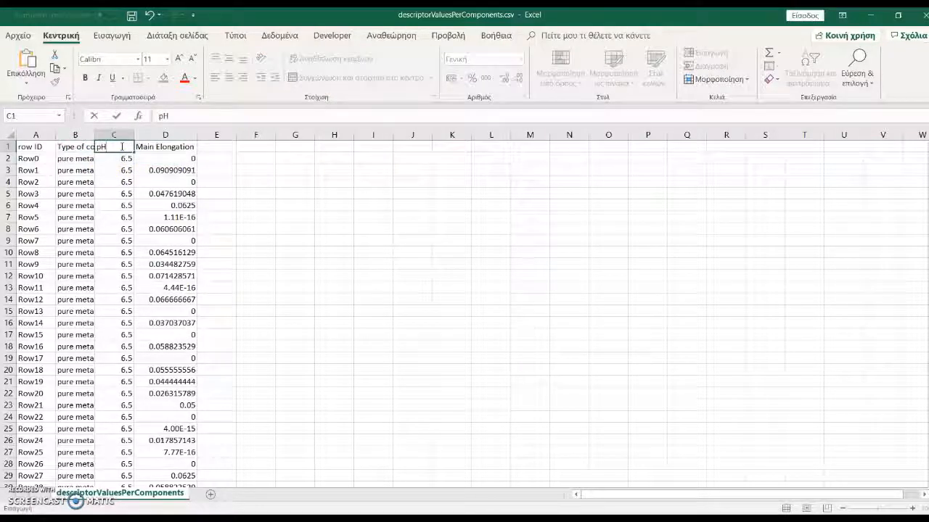
{"action": "left_click", "coordinate": [120, 192]}
Save descriptorValuesPerComponents.csv and close the workbook
{"action": "left_click", "coordinate": [131, 14]}
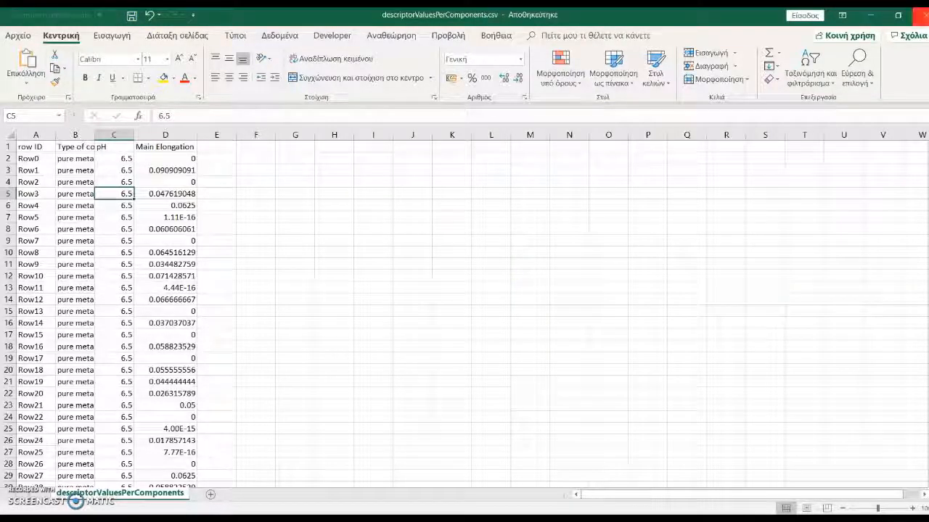
{"action": "left_click", "coordinate": [923, 15]}
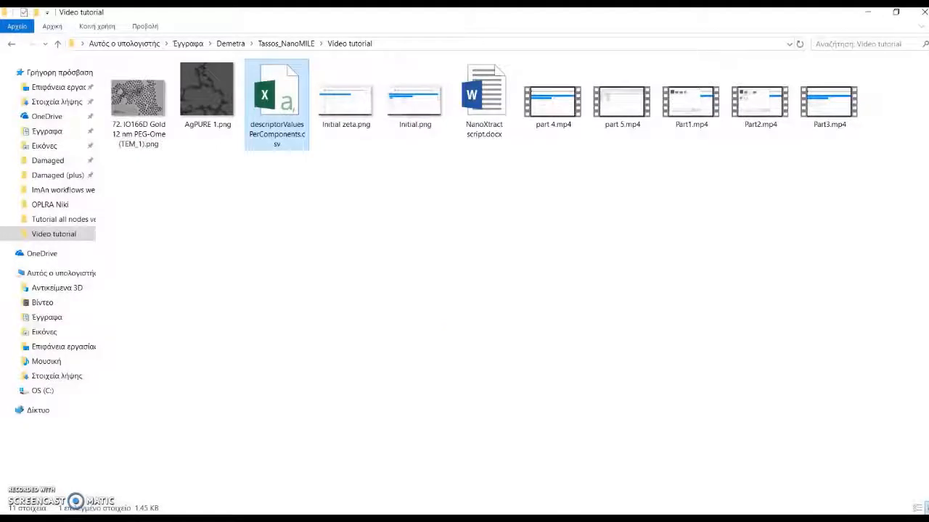
Switch to the Zeta Potential web application in the browser, upload descriptorValuesPerComponents.csv and execute the computations on it
{"action": "mouse_move", "coordinate": [147, 519]}
{"action": "left_click", "coordinate": [147, 475]}
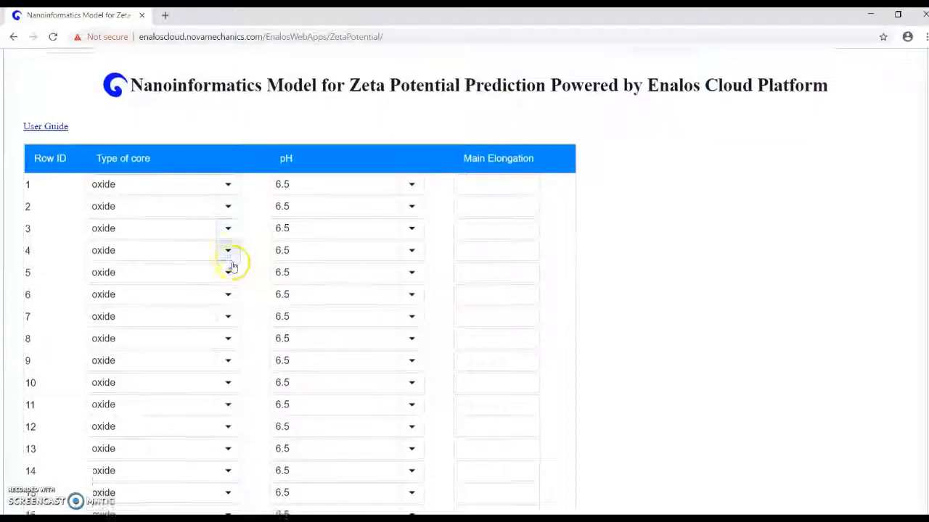
{"action": "scroll", "coordinate": [232, 263], "scroll_direction": "down", "scroll_amount": 5}
{"action": "left_click", "coordinate": [87, 314]}
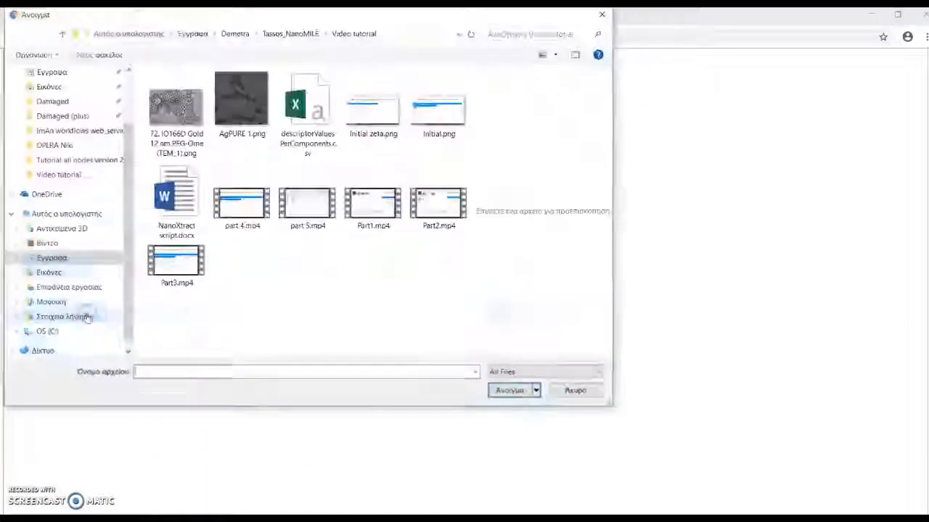
{"action": "left_click", "coordinate": [305, 116]}
{"action": "left_click", "coordinate": [511, 390]}
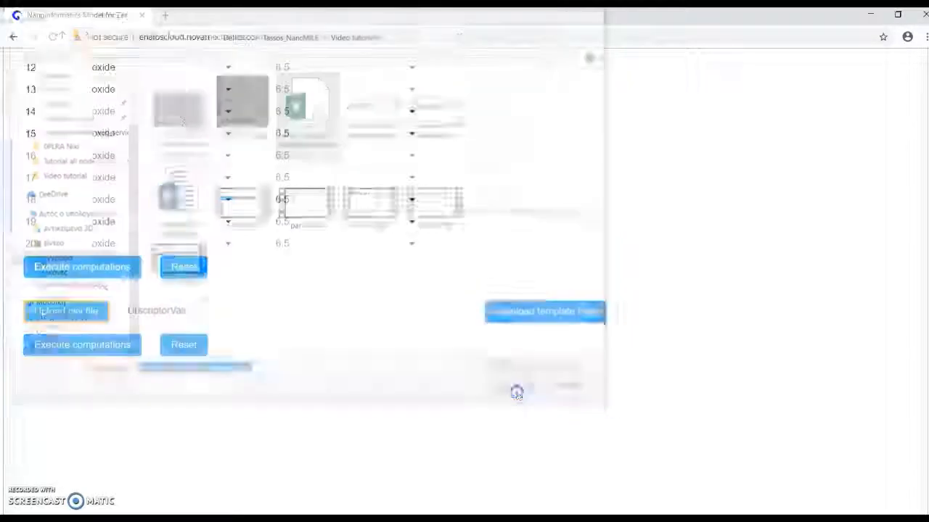
{"action": "left_click", "coordinate": [92, 346]}
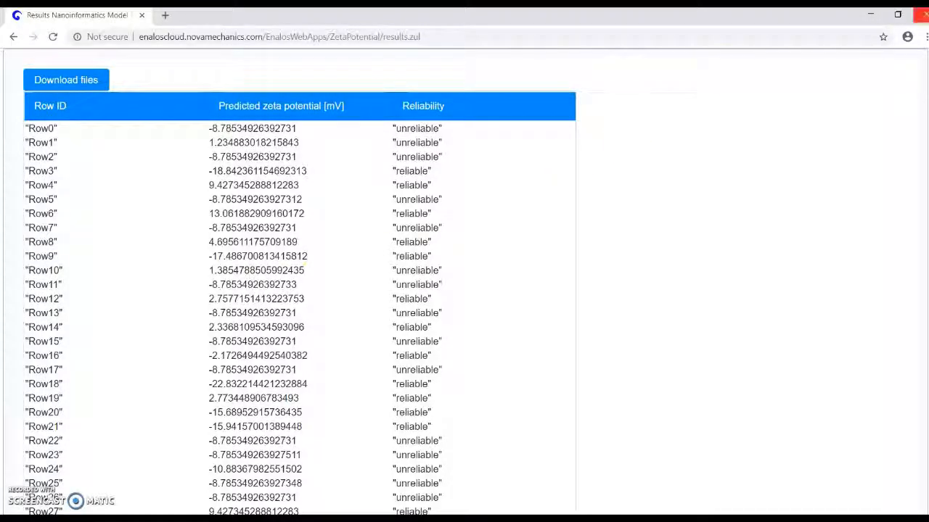
Examine the predicted zeta potential and reliability of each row in the results table
{"action": "scroll", "coordinate": [465, 283], "scroll_direction": "down", "scroll_amount": 2}
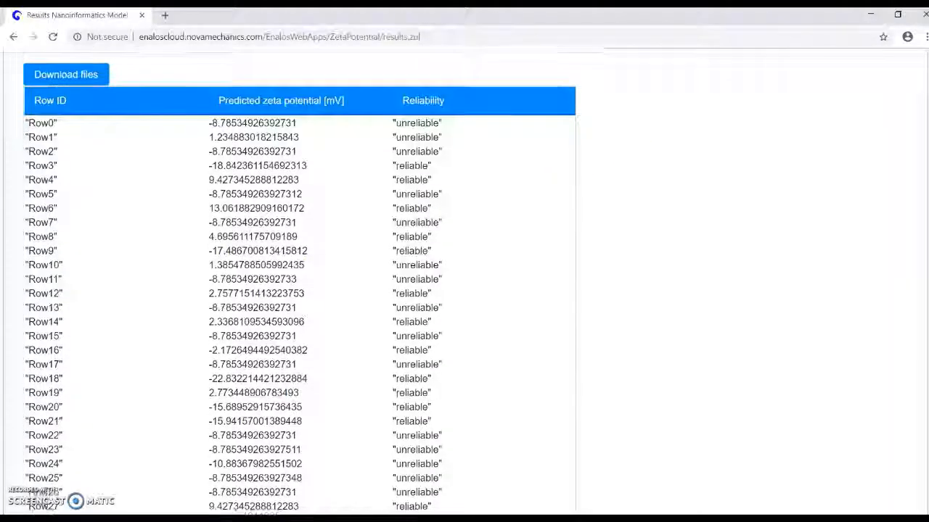
{"action": "scroll", "coordinate": [464, 283], "scroll_direction": "down", "scroll_amount": 3}
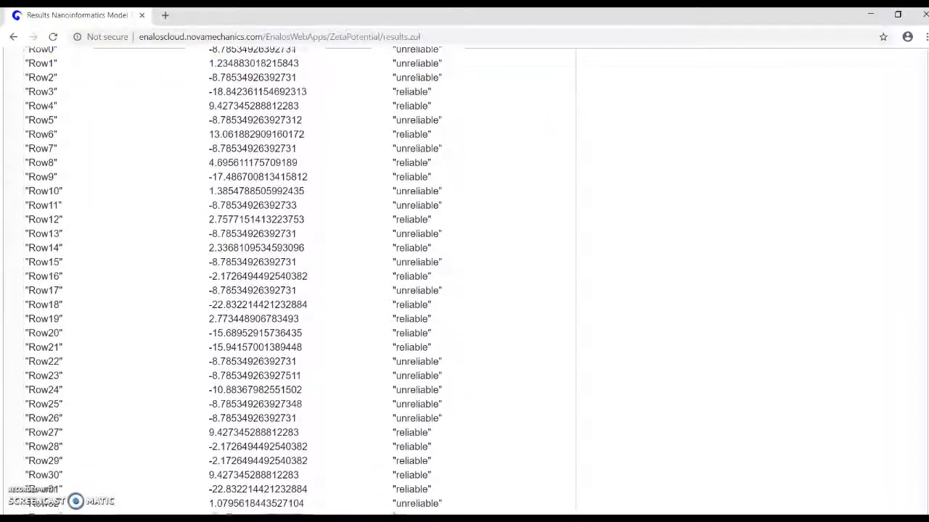
{"action": "scroll", "coordinate": [925, 198], "scroll_direction": "down", "scroll_amount": 1}
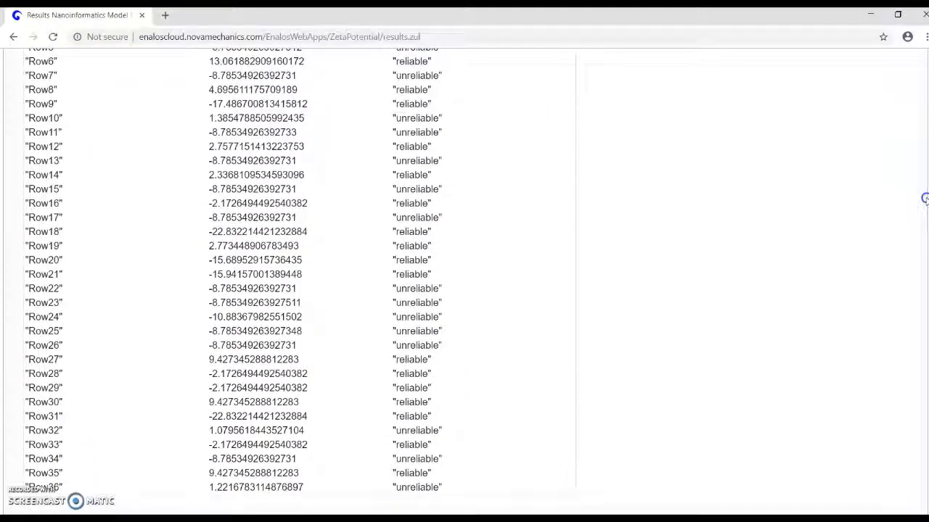
{"action": "scroll", "coordinate": [926, 198], "scroll_direction": "up", "scroll_amount": 4}
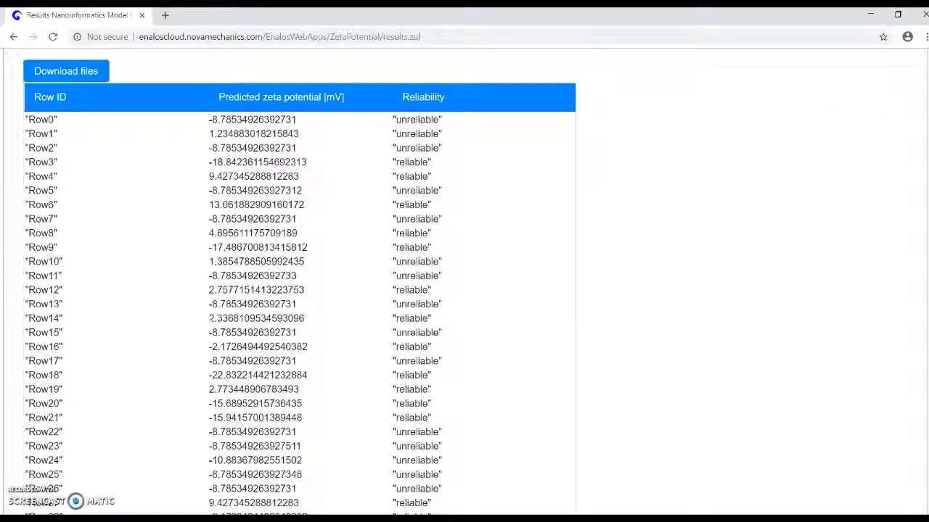
{"action": "scroll", "coordinate": [49, 434], "scroll_direction": "down", "scroll_amount": 3}
{"action": "scroll", "coordinate": [25, 207], "scroll_direction": "up", "scroll_amount": 3}
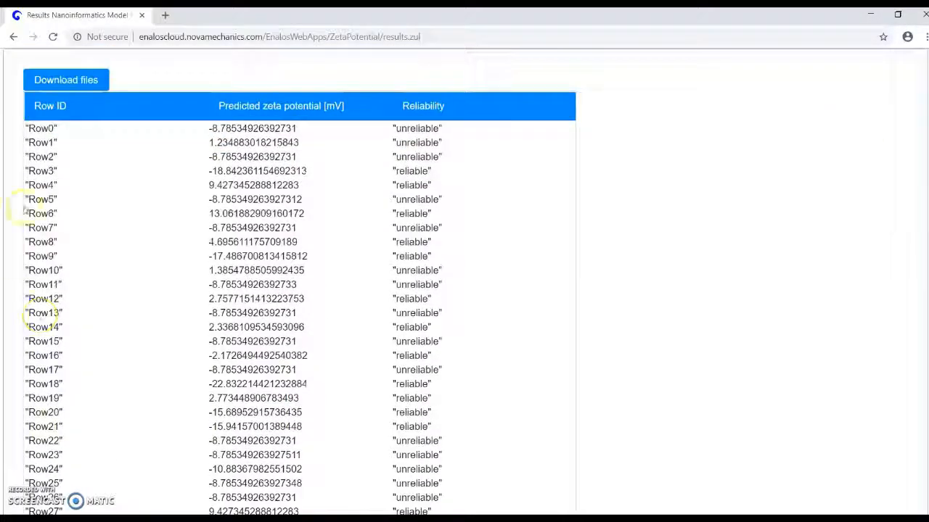
Download the zeta potential result files, open the downloaded zip archive and select predictions and neibs.csv
{"action": "left_click", "coordinate": [25, 80]}
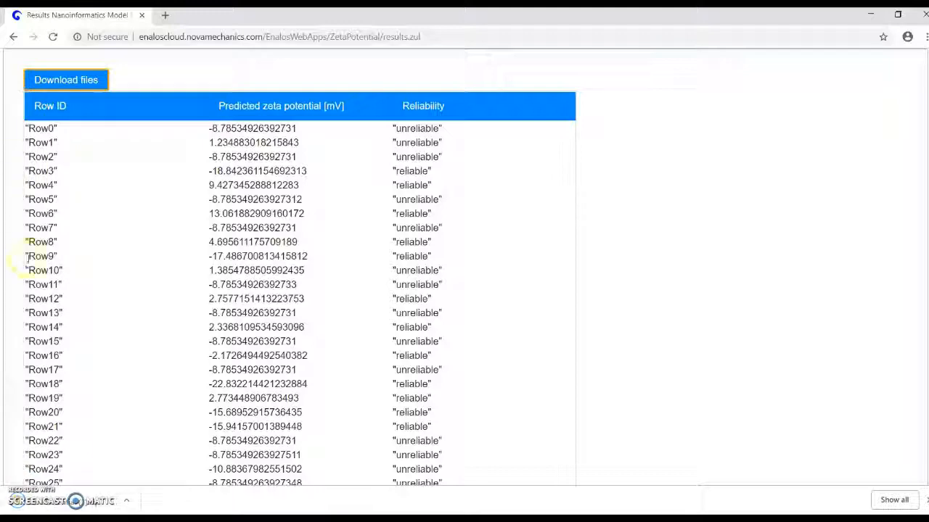
{"action": "left_click", "coordinate": [87, 498]}
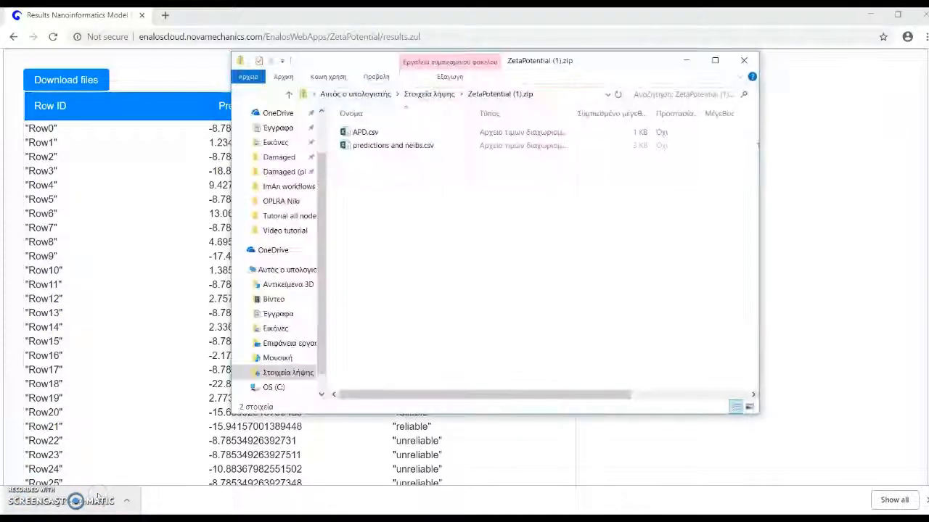
{"action": "left_click", "coordinate": [445, 145]}
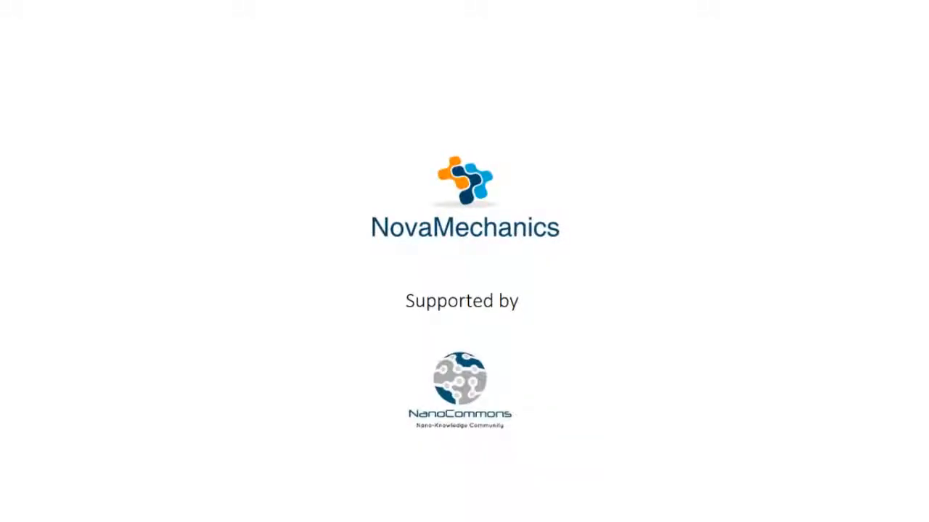